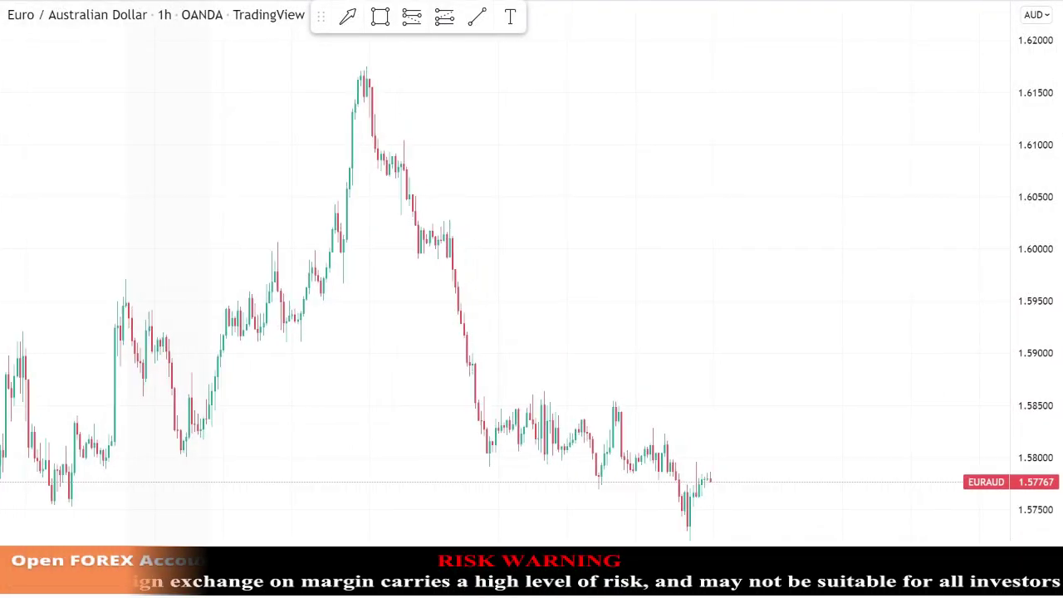
# Zoom in on the EUR/AUD 1-hour candles for a closer view.
pyautogui.scroll(3, 719, 451)
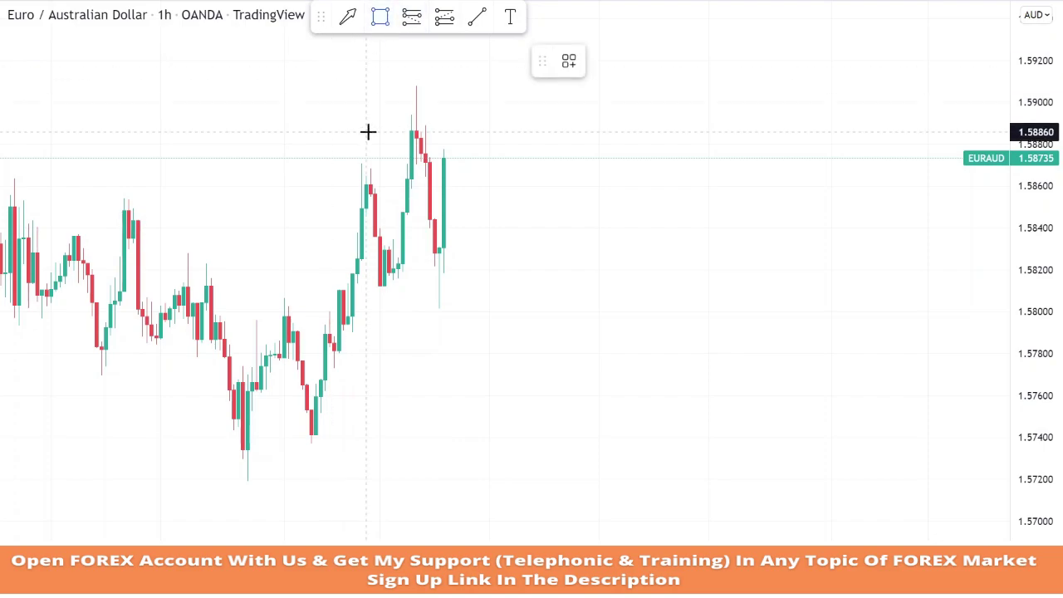
# Mark a 1.5887–1.5908 supply zone and set a short beneath it with a 2:1 target.
pyautogui.moveTo(368, 131)
pyautogui.mouseDown()
pyautogui.moveTo(366, 95)
pyautogui.moveTo(809, 85)
pyautogui.mouseUp()
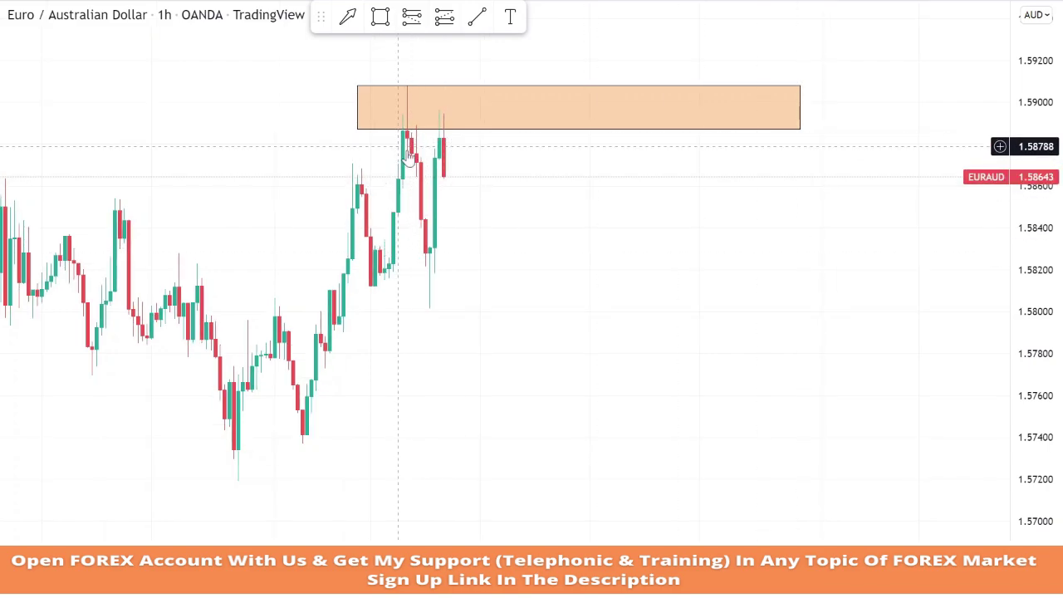
pyautogui.click(444, 178)
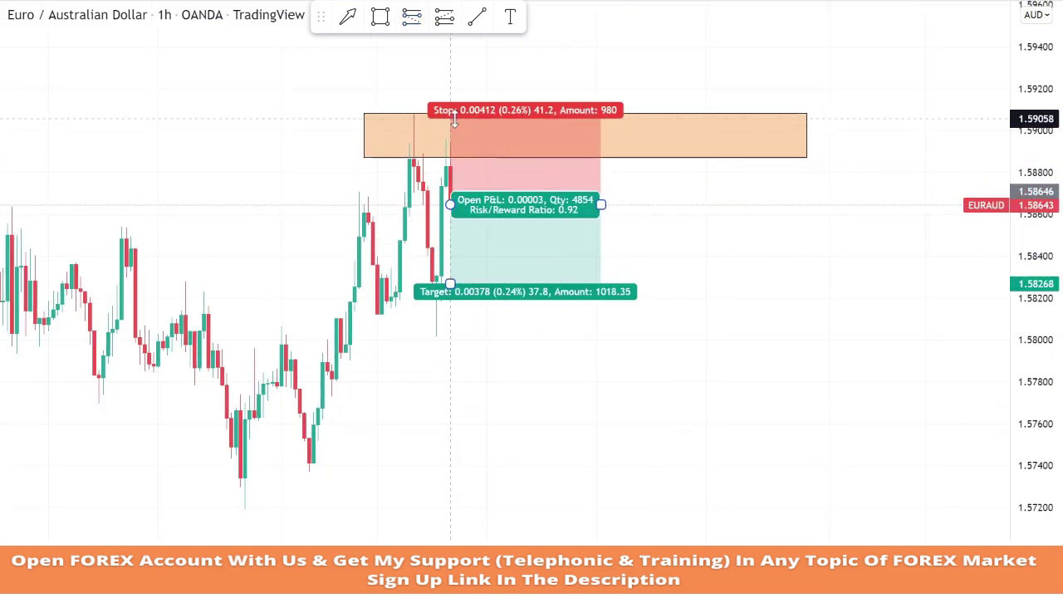
pyautogui.moveTo(475, 283); pyautogui.dragTo(476, 386)
pyautogui.click(671, 308)
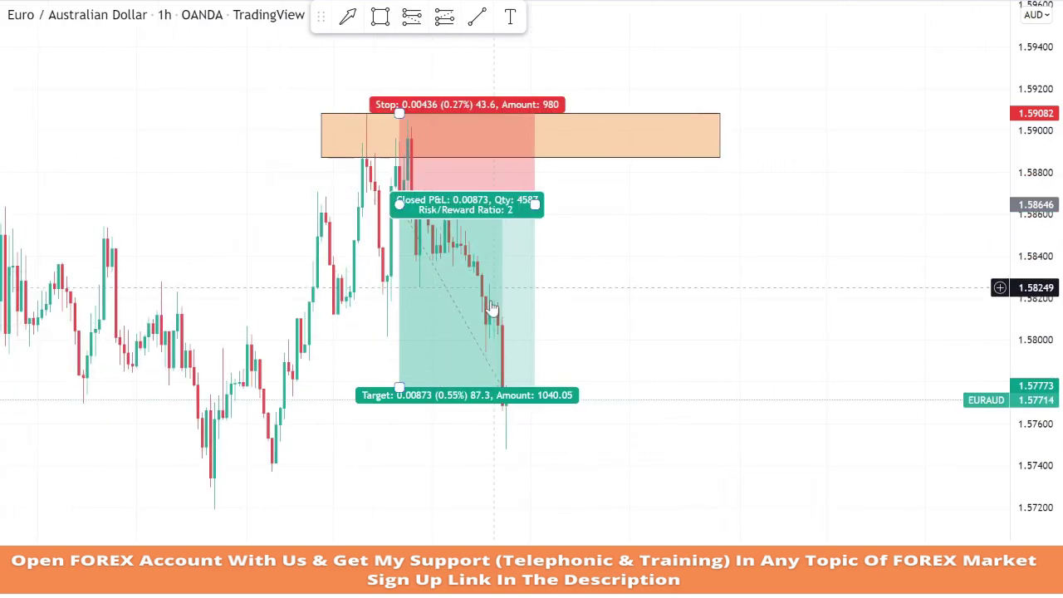
pyautogui.rightClick(491, 309)
# Remove the finished short position and pan the chart to the newer candles.
pyautogui.click(503, 510)
pyautogui.scroll(-2, 1009, 161)
pyautogui.moveTo(1008, 161); pyautogui.dragTo(846, 246)
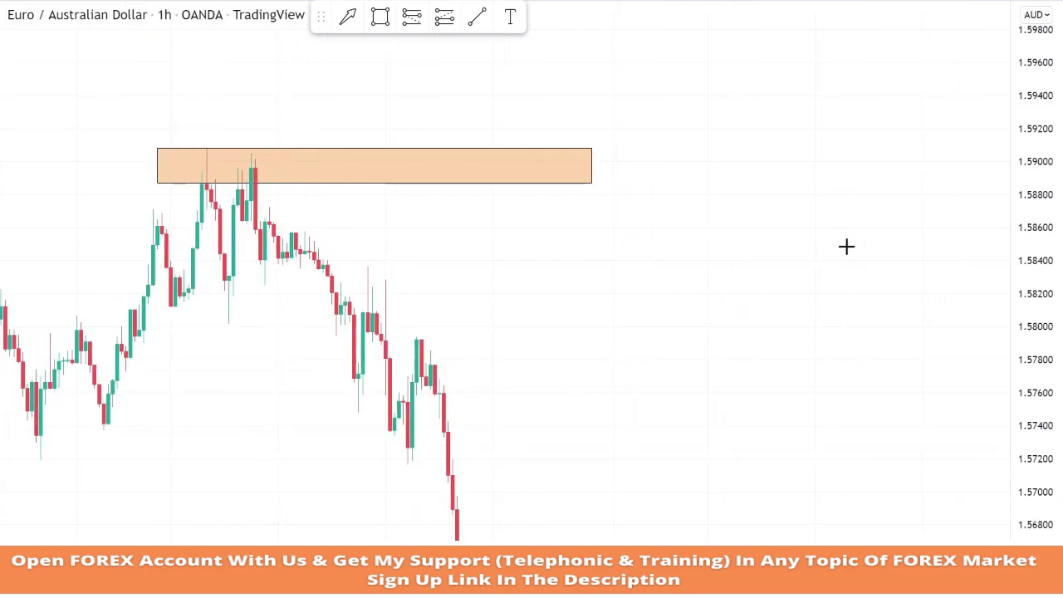
pyautogui.moveTo(802, 357); pyautogui.dragTo(837, 262)
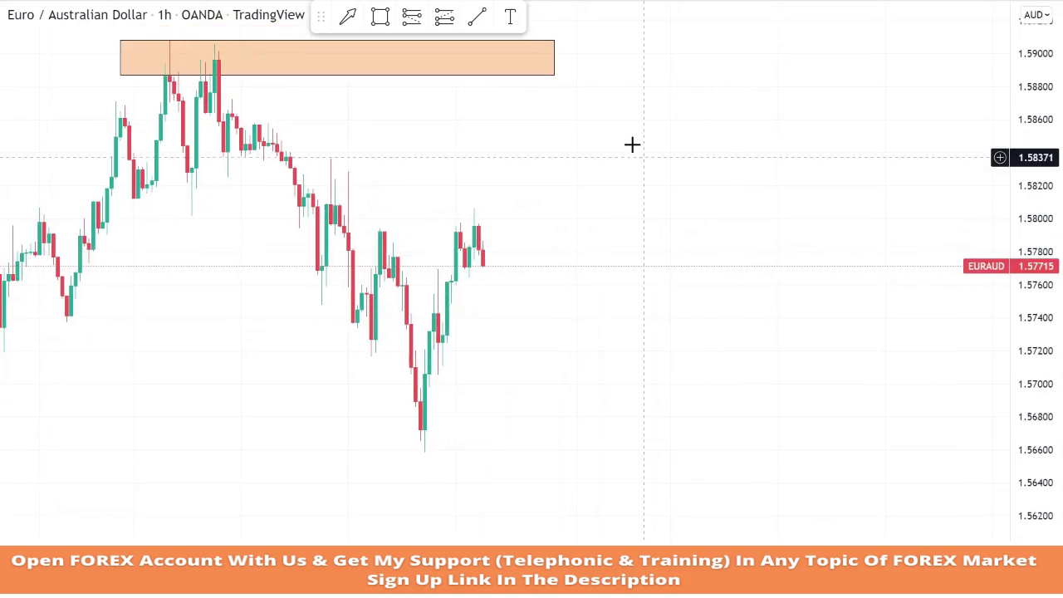
# Extend the supply zone further right and draw a 1.5755–1.5765 demand zone.
pyautogui.moveTo(554, 57); pyautogui.dragTo(681, 128)
pyautogui.click(691, 187)
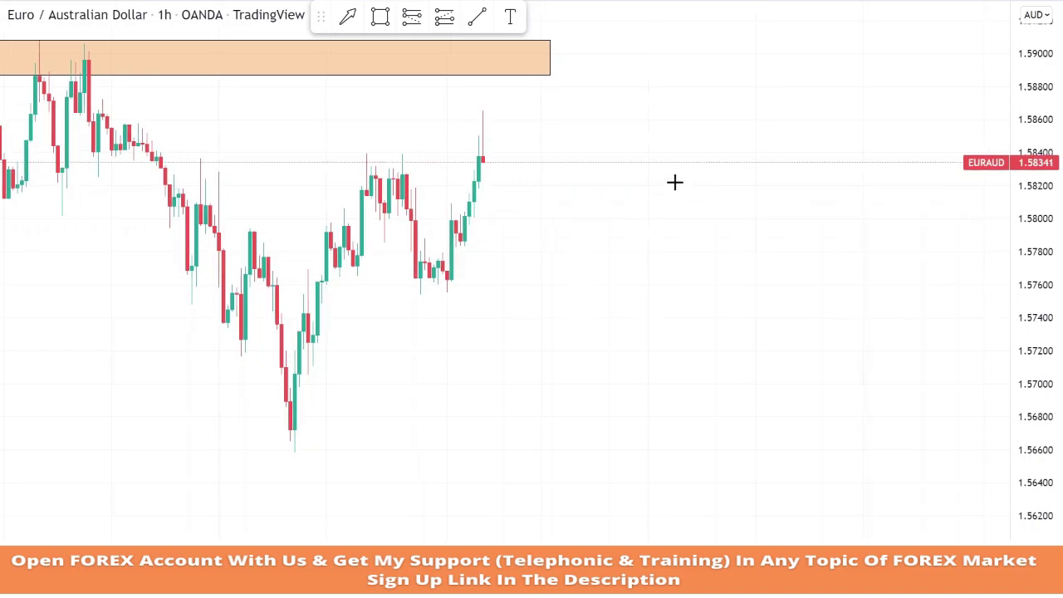
pyautogui.click(380, 17)
pyautogui.moveTo(454, 281)
pyautogui.mouseDown()
pyautogui.moveTo(565, 325)
pyautogui.moveTo(705, 297)
pyautogui.mouseUp()
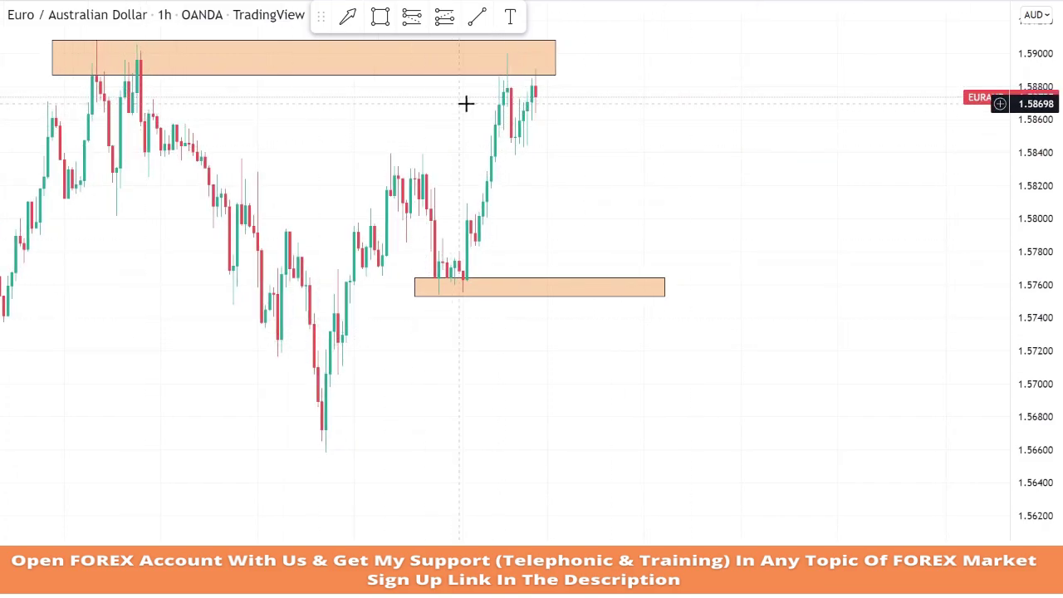
# Place a short under the supply zone with its target at 1.5815, then remove it.
pyautogui.click(538, 99)
pyautogui.moveTo(531, 121); pyautogui.dragTo(532, 162)
pyautogui.moveTo(531, 293); pyautogui.dragTo(532, 306)
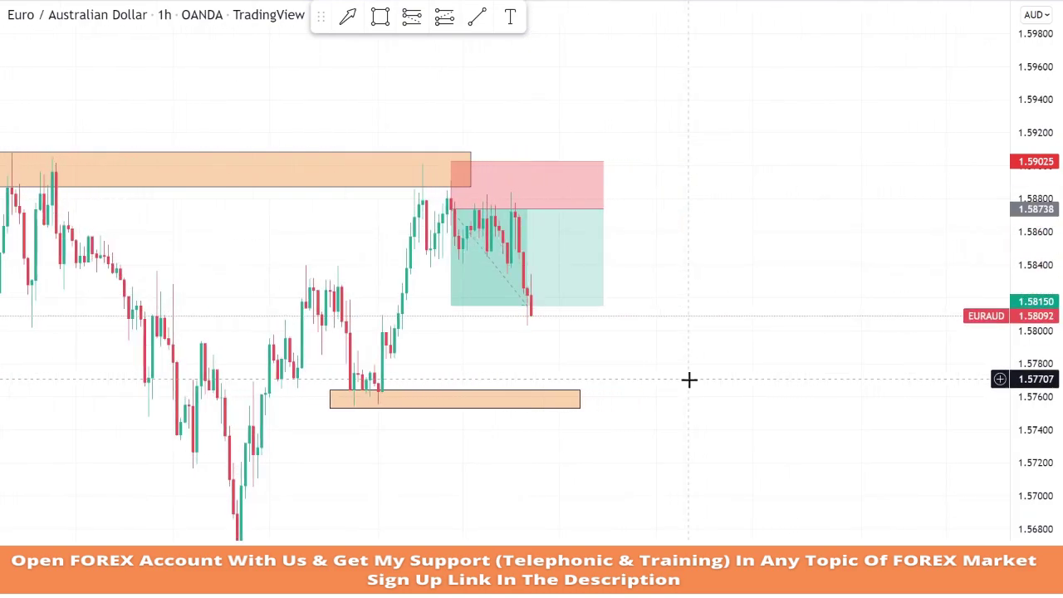
pyautogui.rightClick(549, 275)
pyautogui.click(591, 553)
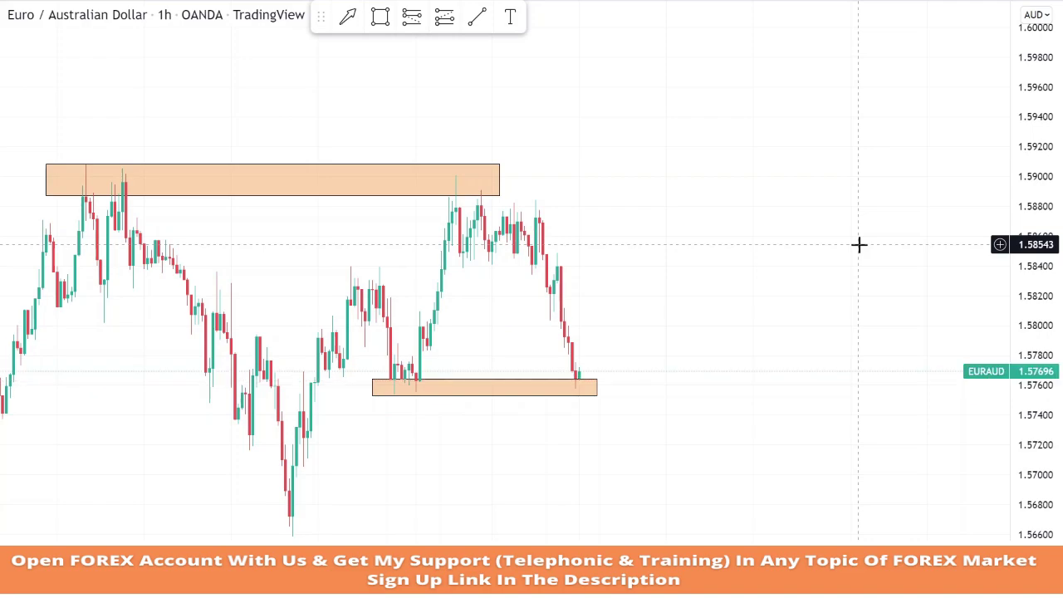
# Place a long at the 1.5770 demand zone with stop below it and 1.5805 target, then remove it.
pyautogui.scroll(5, 922, 250)
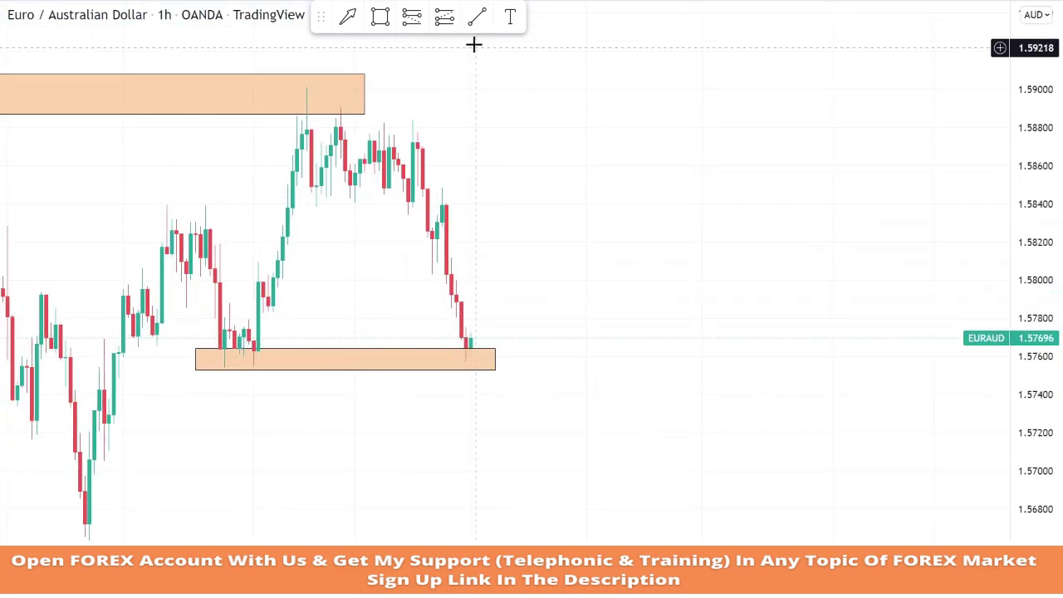
pyautogui.click(445, 17)
pyautogui.click(469, 339)
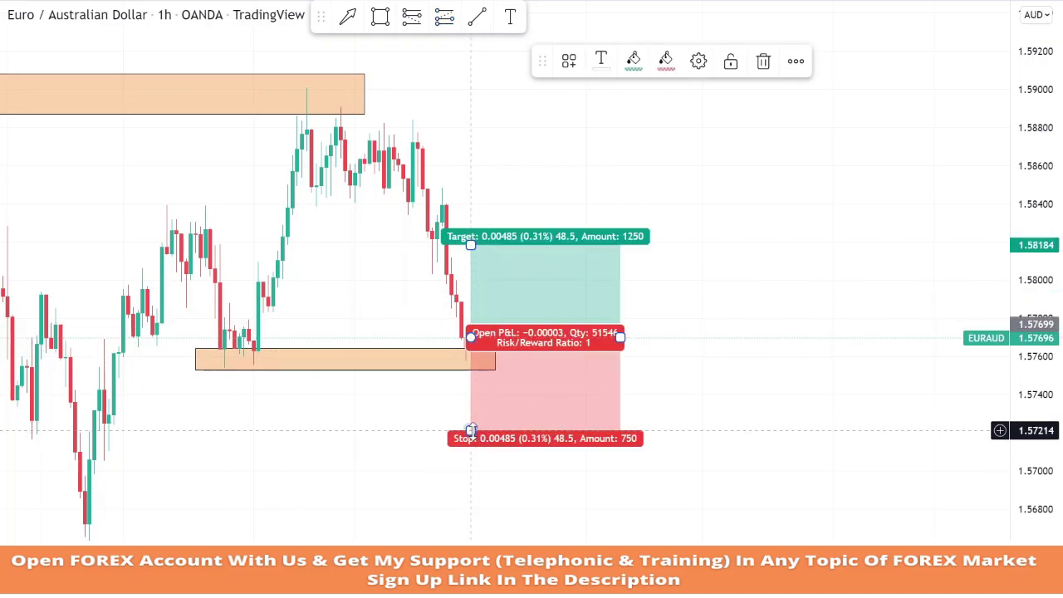
pyautogui.moveTo(471, 430)
pyautogui.mouseDown()
pyautogui.moveTo(469, 370)
pyautogui.moveTo(469, 441)
pyautogui.mouseUp()
pyautogui.moveTo(478, 257); pyautogui.dragTo(479, 286)
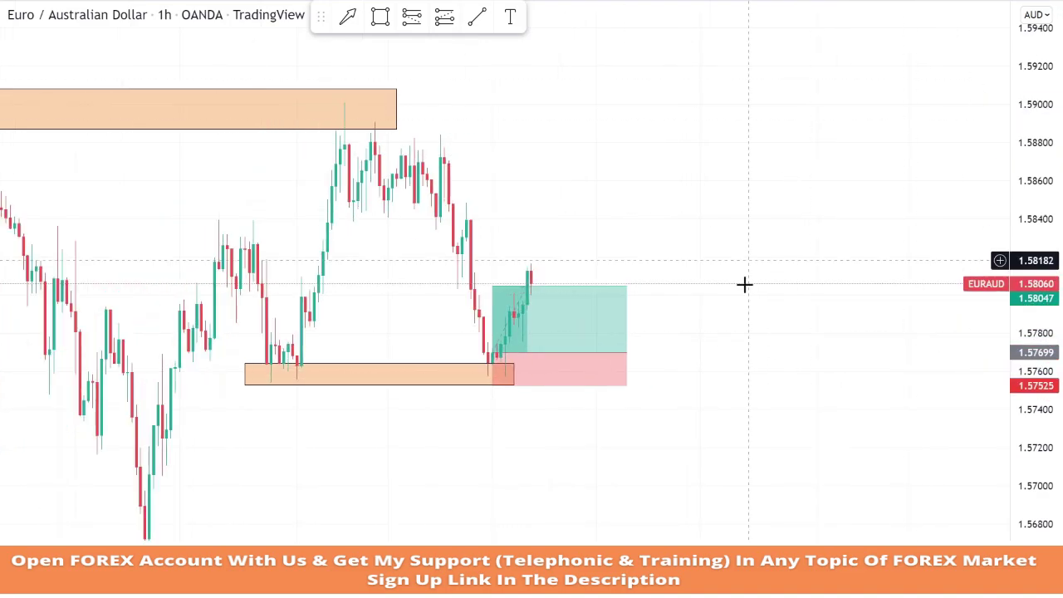
pyautogui.rightClick(524, 326)
pyautogui.click(563, 538)
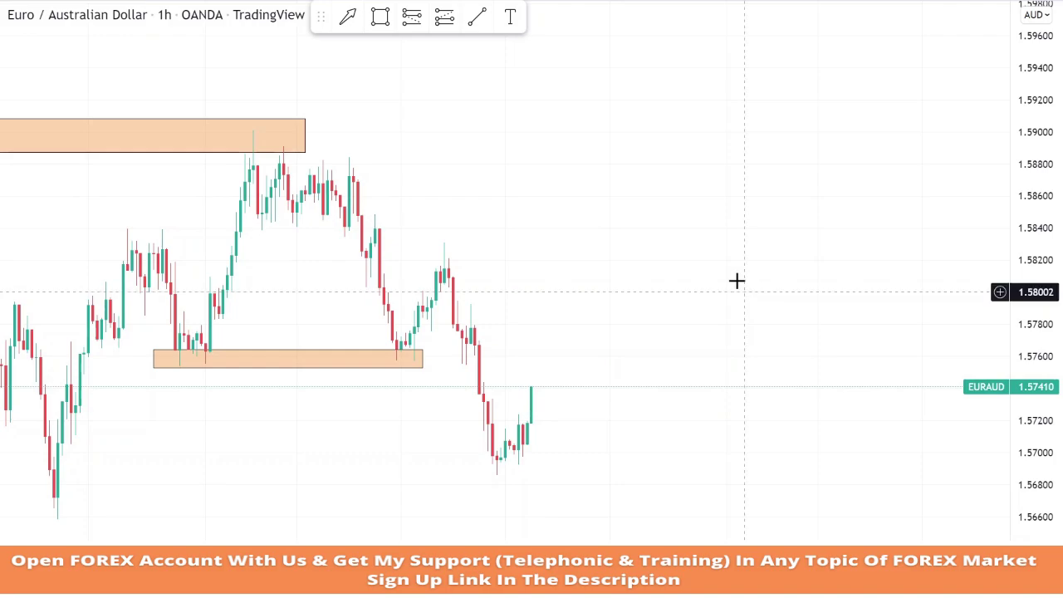
# Draw a rising trendline along the lows with the Alt+T Trend Line tool.
pyautogui.scroll(-2, 737, 281)
pyautogui.hotkey('alt', 't')
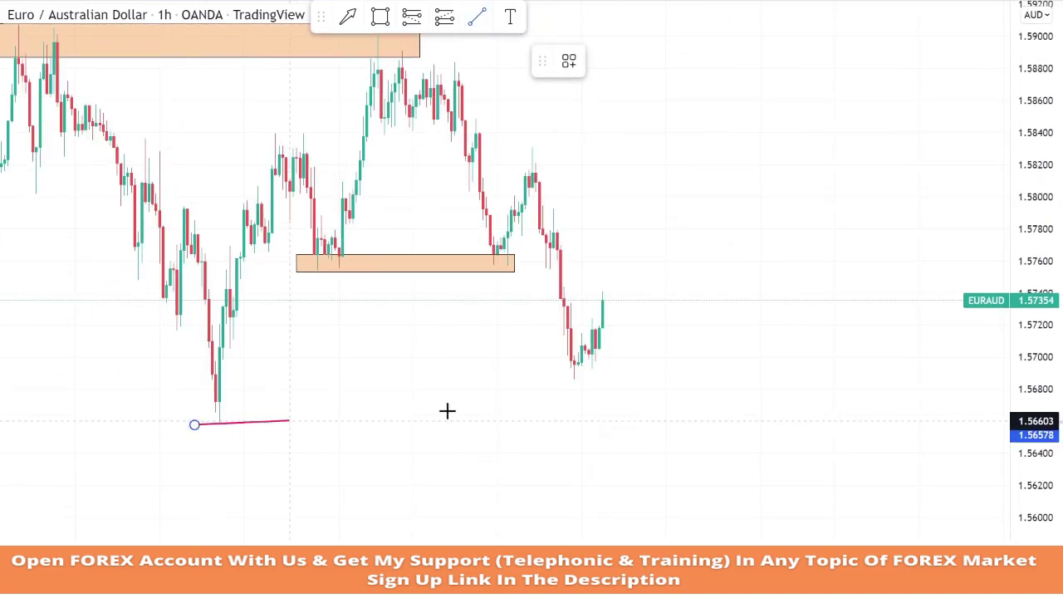
pyautogui.click(775, 356)
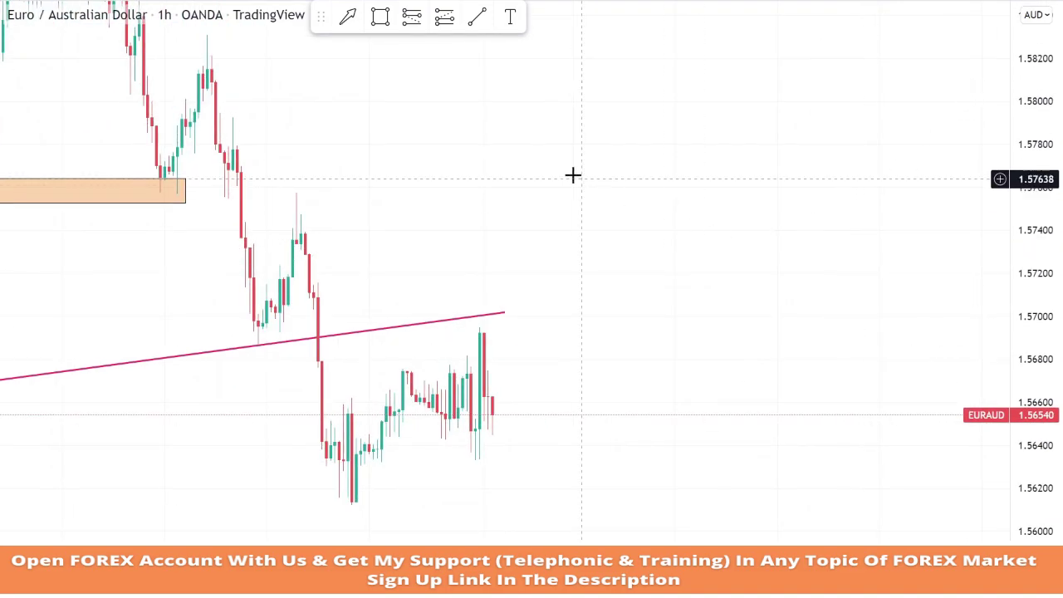
# Mark a thin zone at the retest near 1.5695.
pyautogui.moveTo(458, 334); pyautogui.dragTo(765, 325)
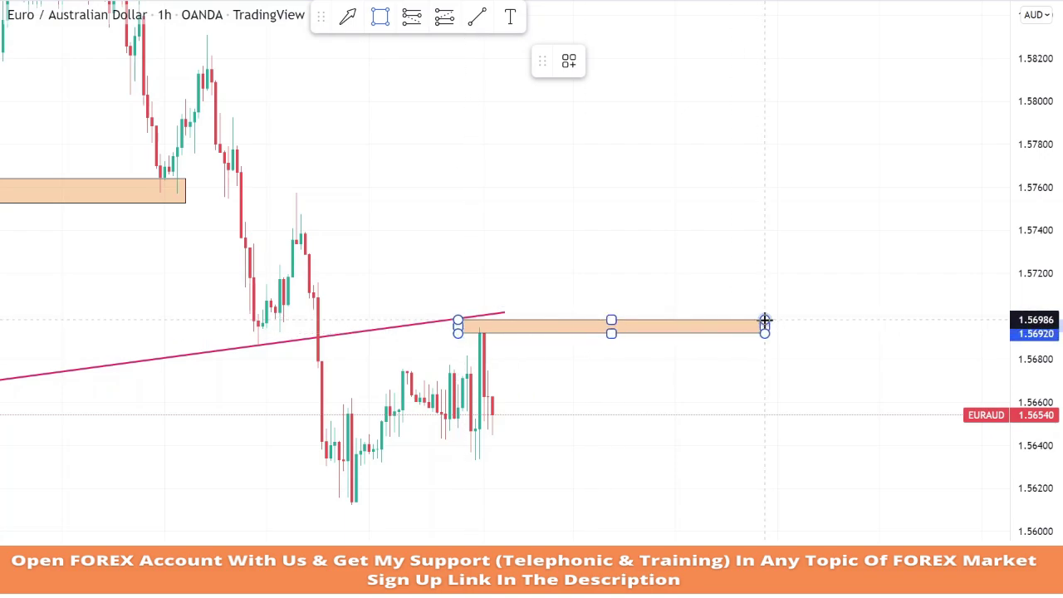
pyautogui.click(758, 476)
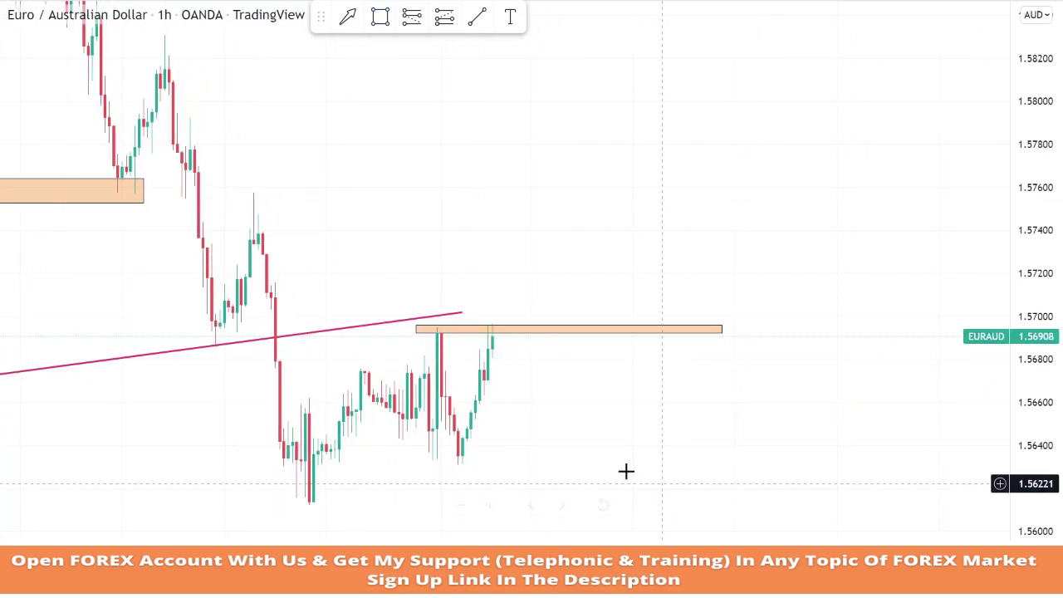
pyautogui.scroll(2, 598, 467)
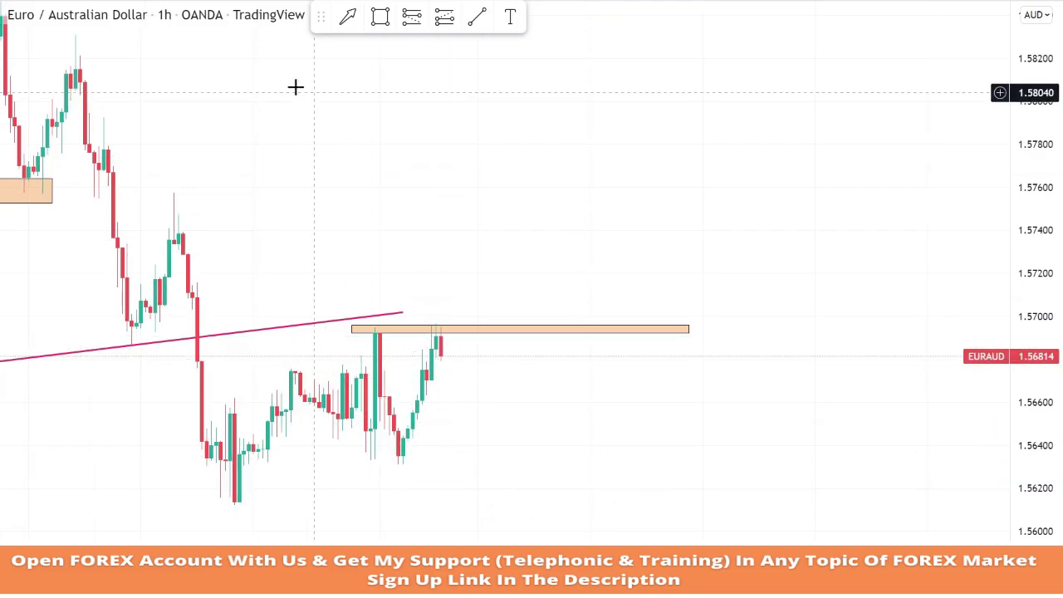
# Backtest a short from the 1.5695 zone to its 1.5651 target, then delete it.
pyautogui.click(442, 356)
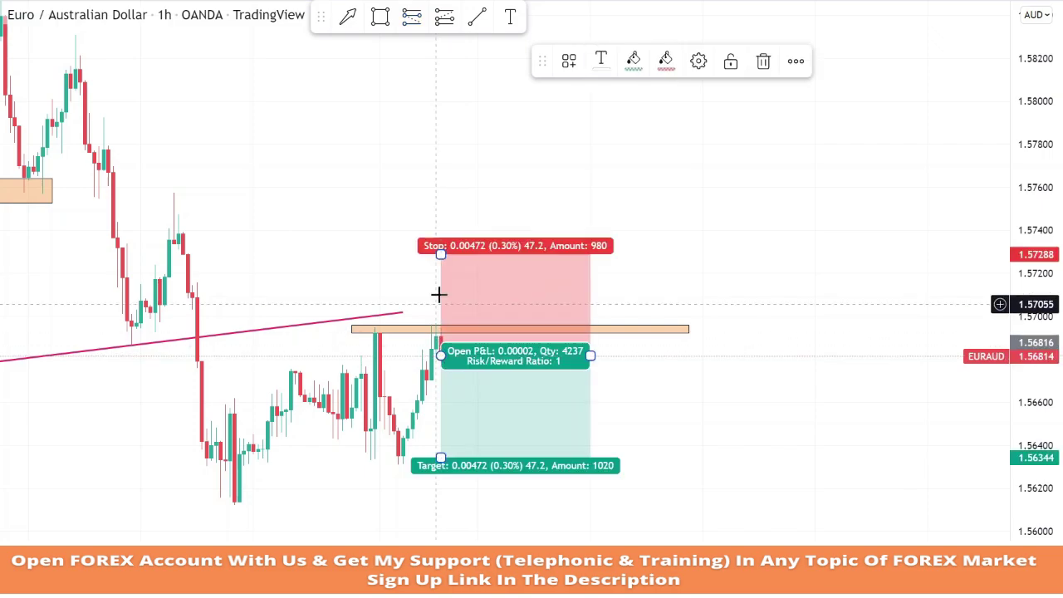
pyautogui.moveTo(441, 176); pyautogui.dragTo(445, 322)
pyautogui.moveTo(440, 458); pyautogui.dragTo(446, 419)
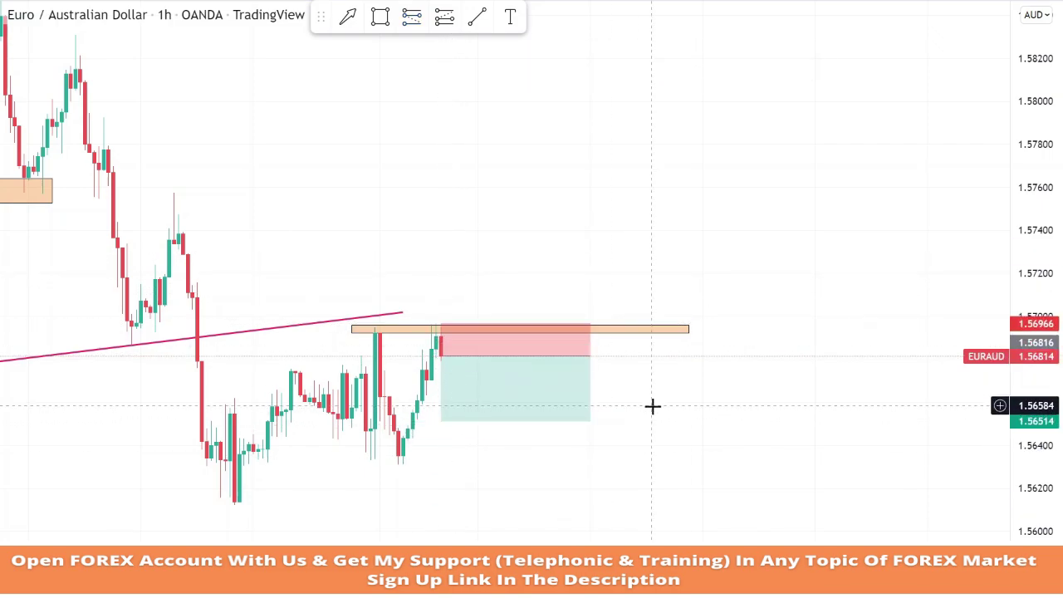
pyautogui.hotkey('shift', 'Right')
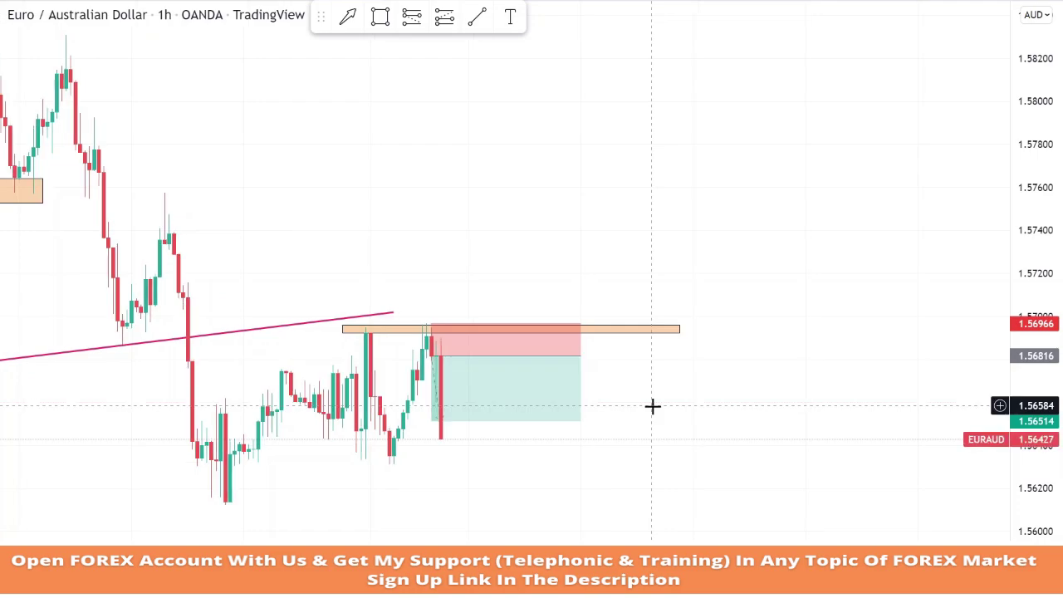
pyautogui.rightClick(520, 399)
pyautogui.press('Delete')
pyautogui.scroll(-2, 703, 396)
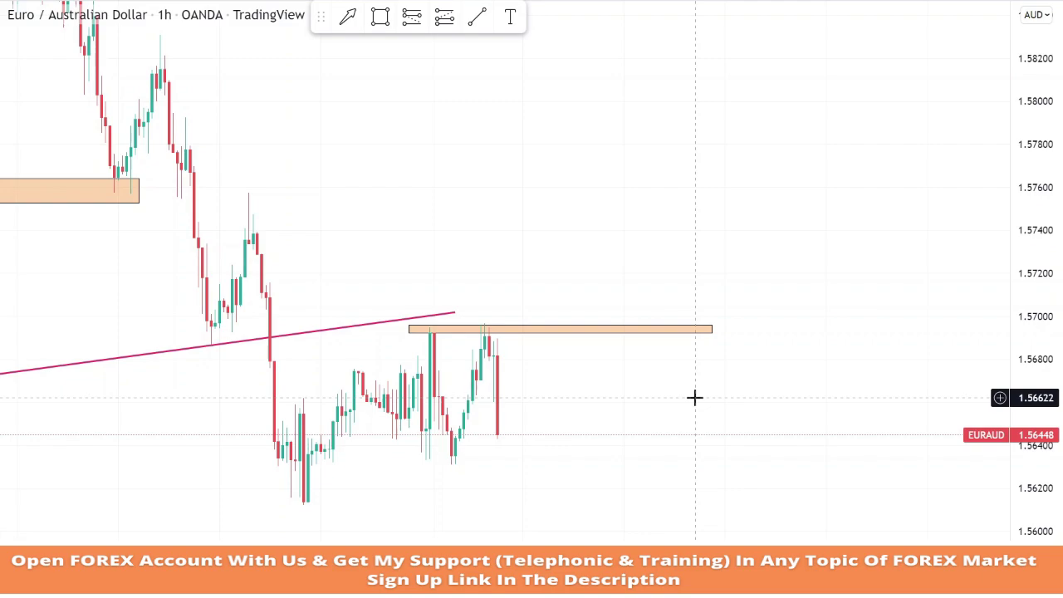
# Draw a falling trendline from the 1.5756 high, extending its lower end further right.
pyautogui.click(247, 194)
pyautogui.click(666, 429)
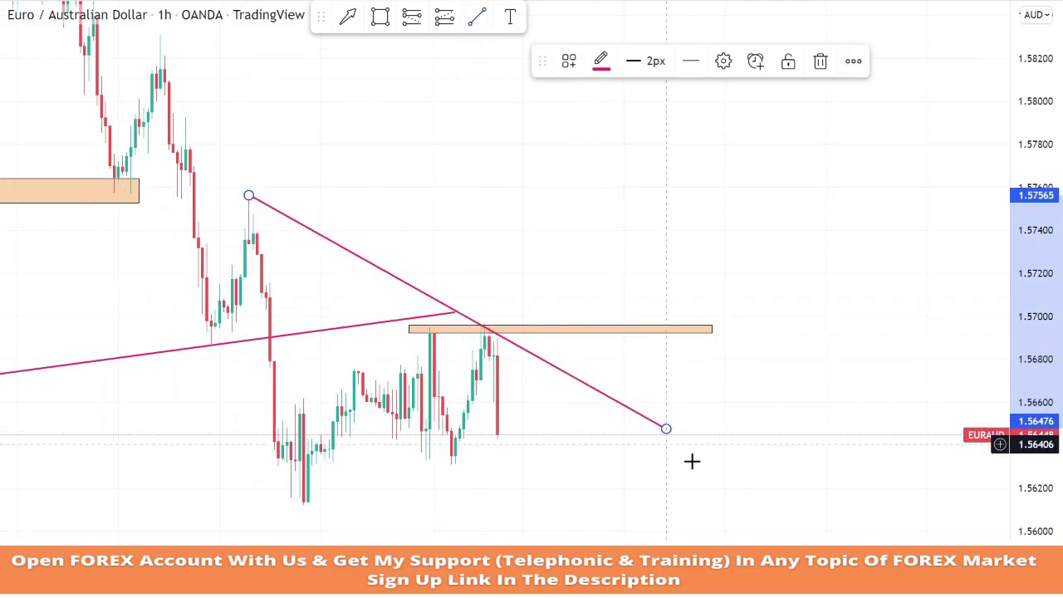
pyautogui.click(793, 442)
pyautogui.moveTo(668, 432); pyautogui.dragTo(755, 476)
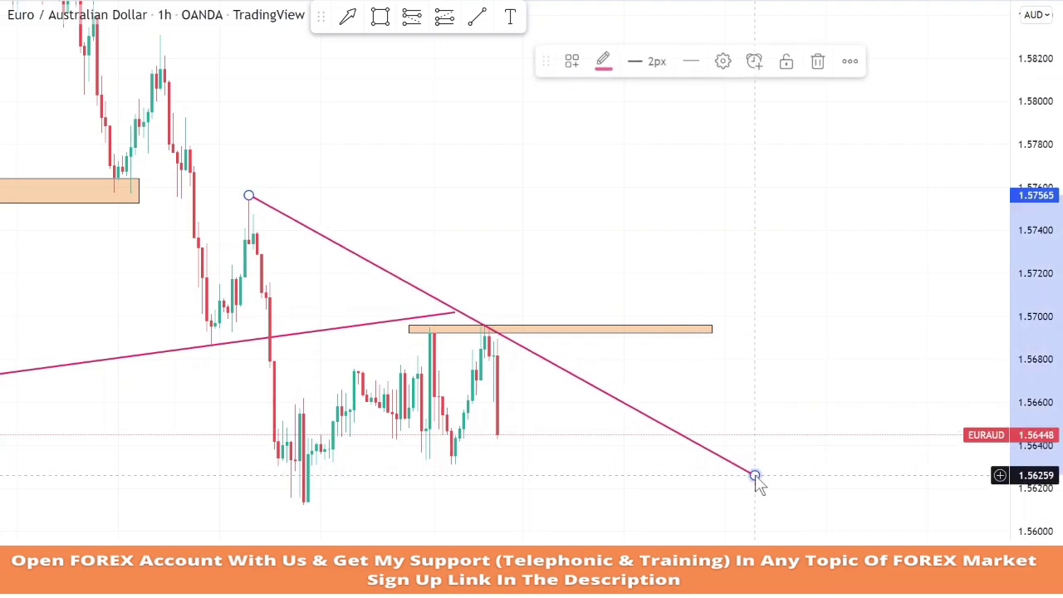
pyautogui.click(772, 415)
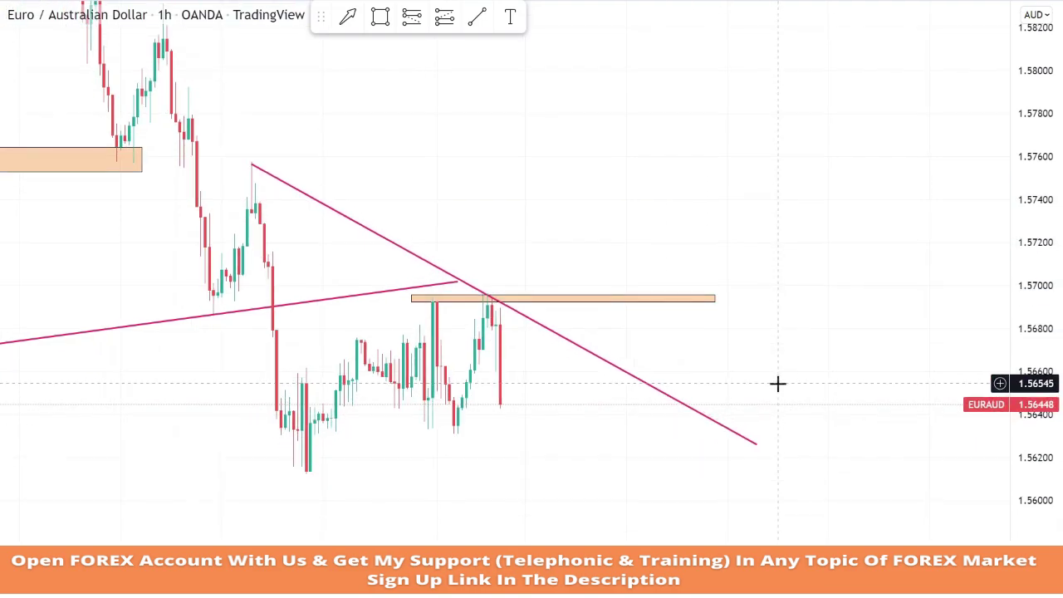
# Place a short at 1.5642 with stop 1.5671 and target 1.5584 for a 2:1 reward.
pyautogui.scroll(3, 817, 373)
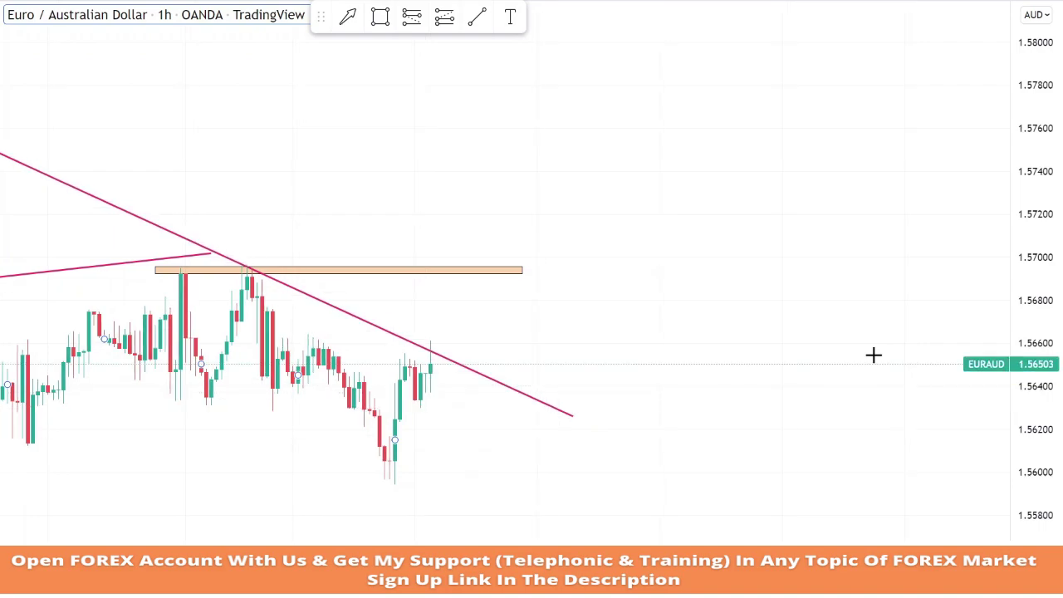
pyautogui.hscroll(-3, 773, 352)
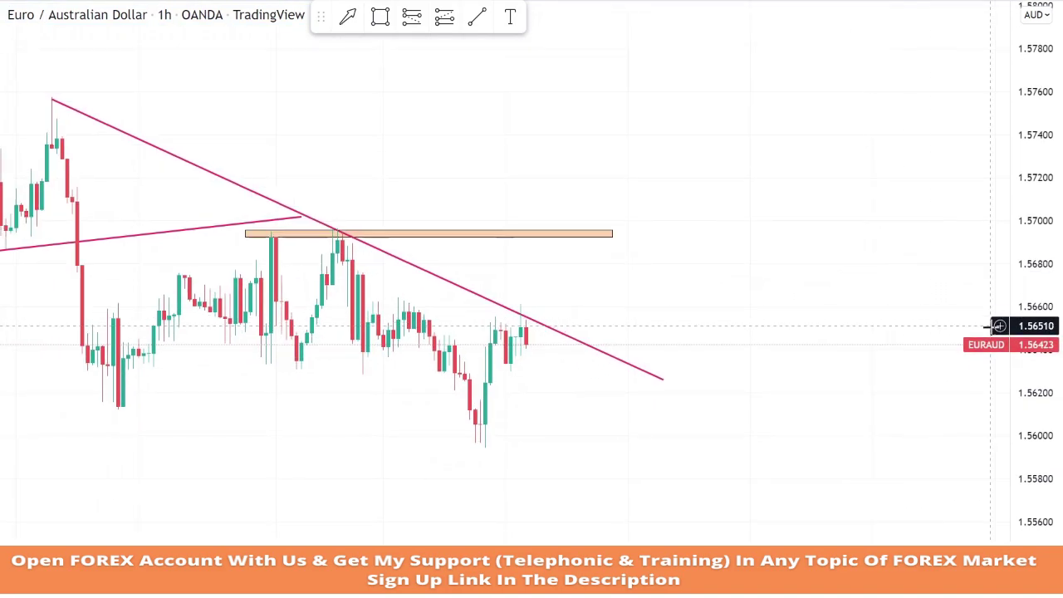
pyautogui.scroll(2, 789, 315)
pyautogui.hscroll(-3, 789, 315)
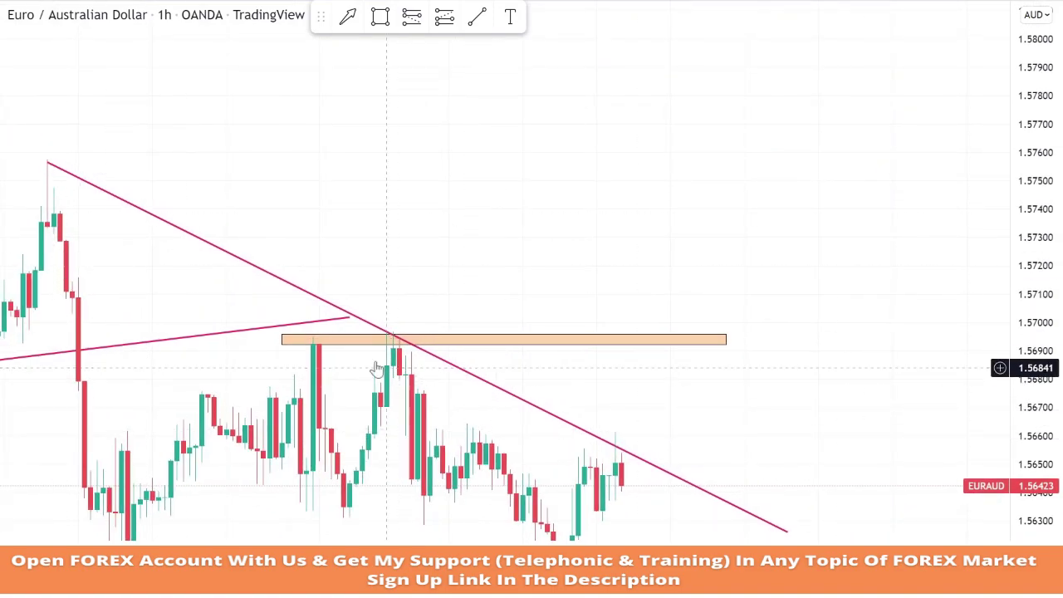
pyautogui.scroll(-5, 678, 227)
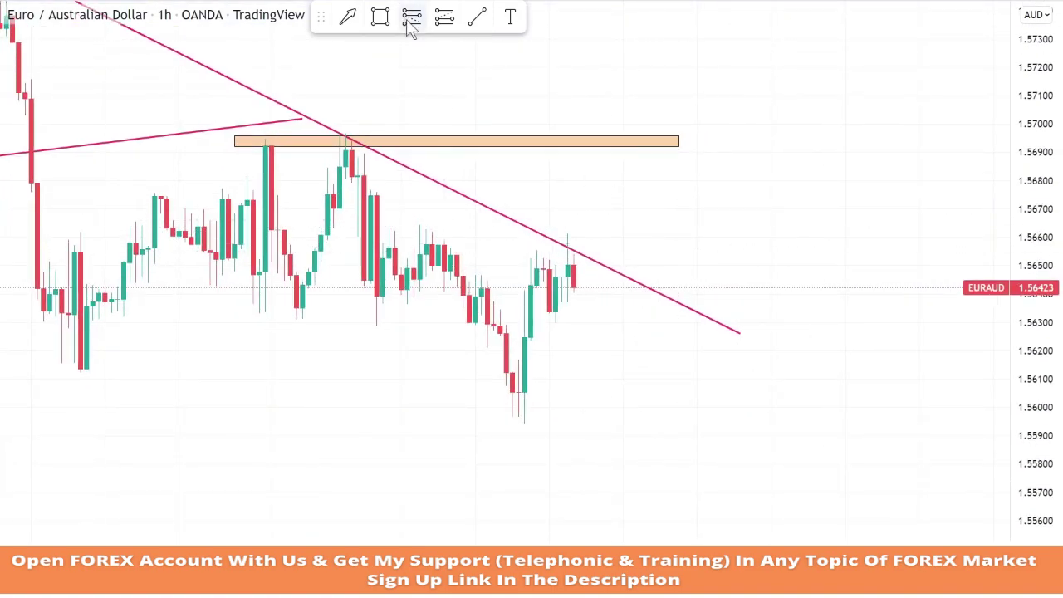
pyautogui.click(571, 287)
pyautogui.moveTo(573, 193); pyautogui.dragTo(579, 218)
pyautogui.moveTo(574, 382); pyautogui.dragTo(590, 431)
pyautogui.moveTo(772, 357); pyautogui.dragTo(725, 358)
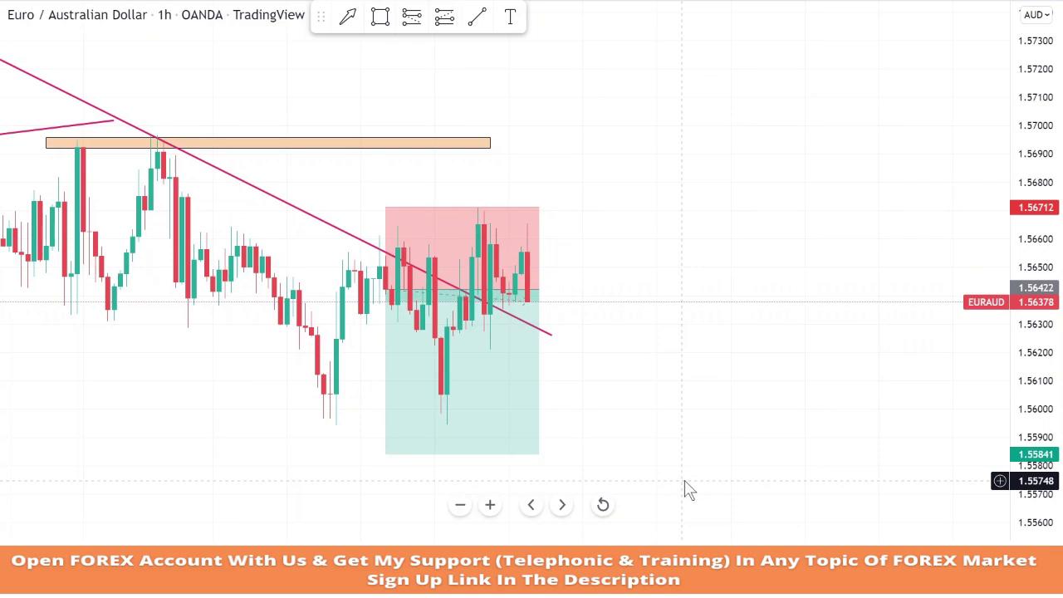
# Widen the short's box until it closes at the 1.5584 target, then hide it.
pyautogui.moveTo(540, 290)
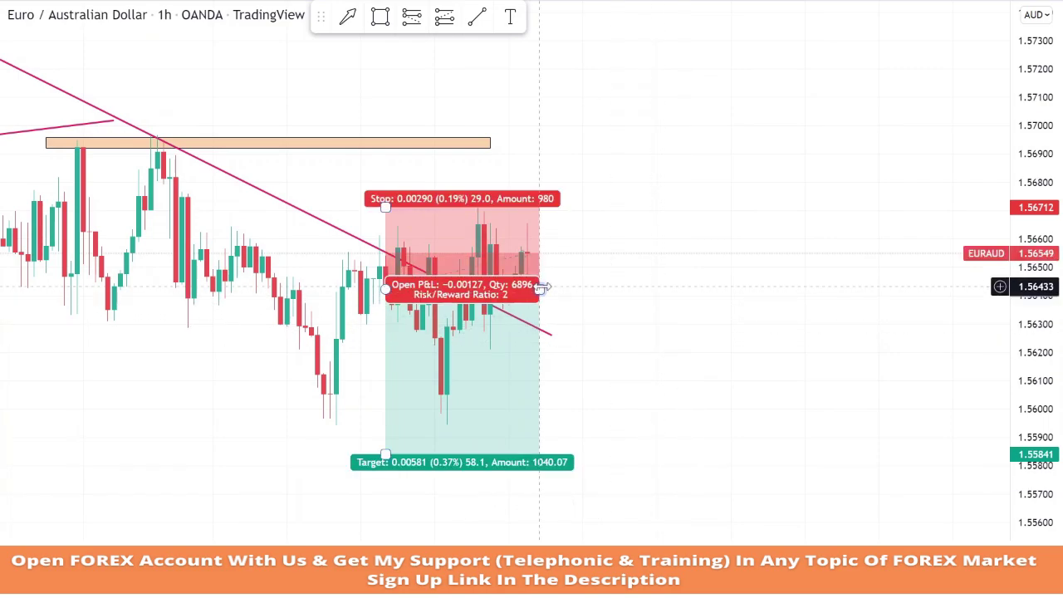
pyautogui.moveTo(541, 290); pyautogui.dragTo(719, 290)
pyautogui.click(805, 320)
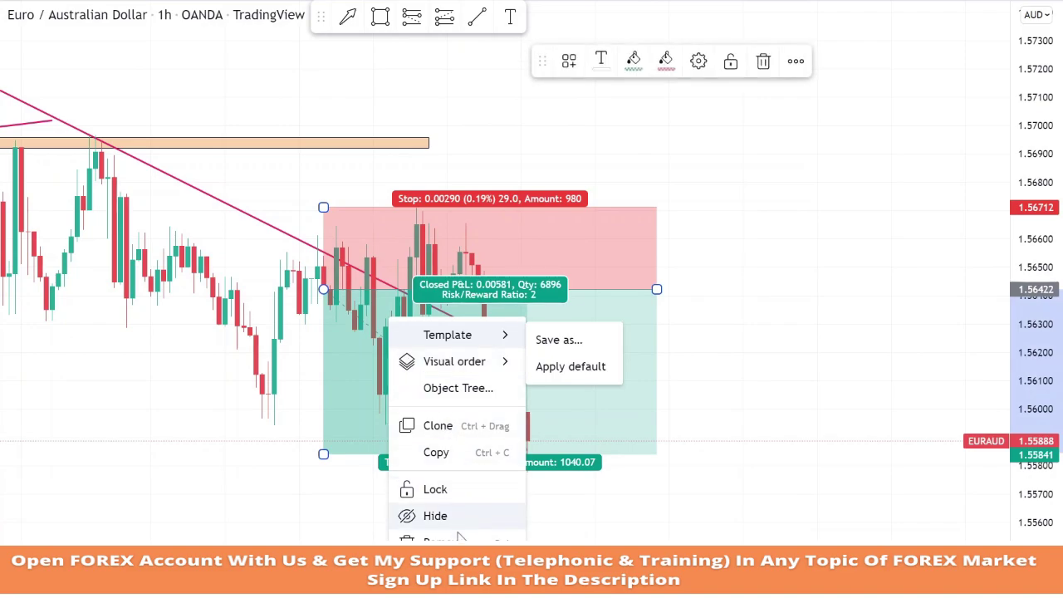
pyautogui.click(435, 515)
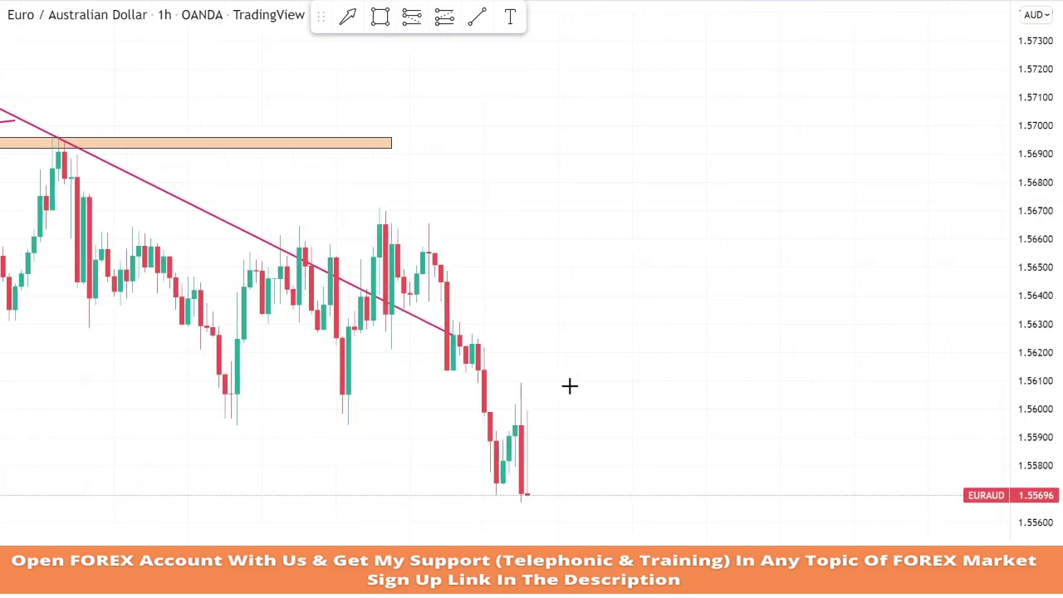
# Compress the price scale and draw a demand zone near 1.5568 under the recent lows.
pyautogui.moveTo(1028, 216); pyautogui.dragTo(961, 282)
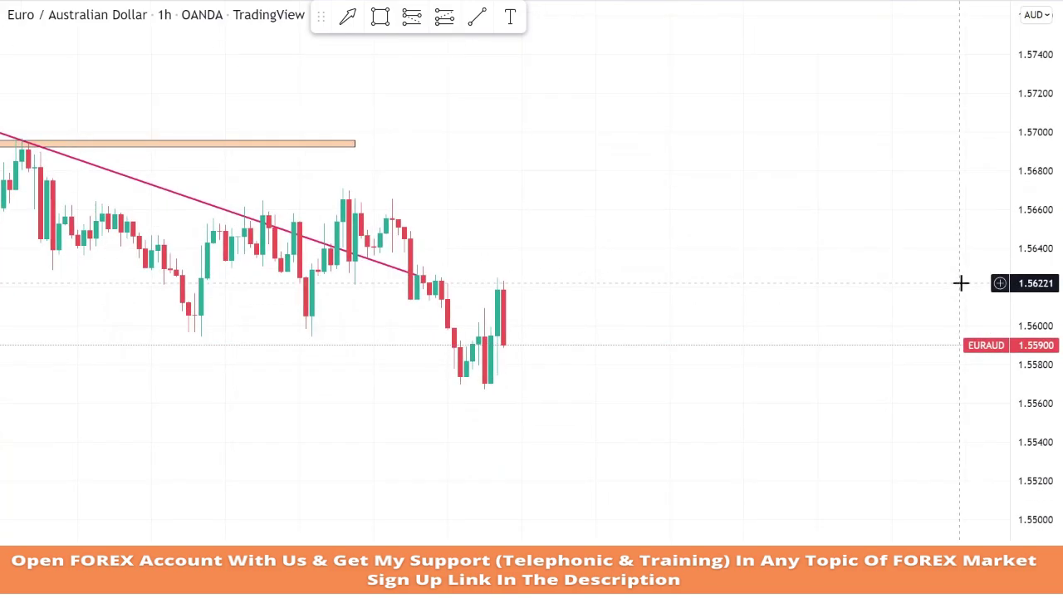
pyautogui.scroll(-1, 951, 275)
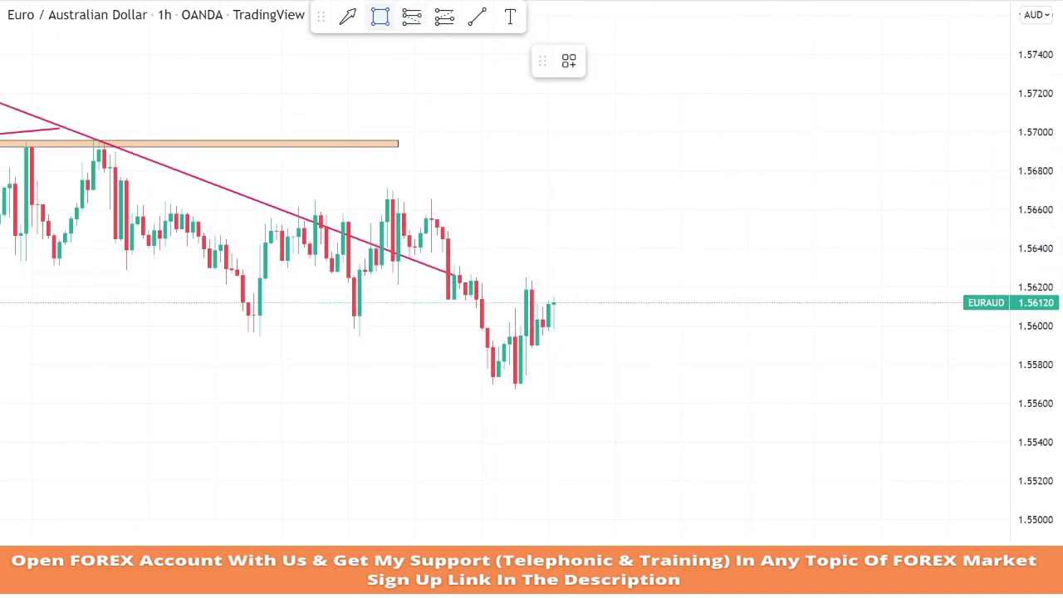
pyautogui.moveTo(459, 382); pyautogui.dragTo(770, 391)
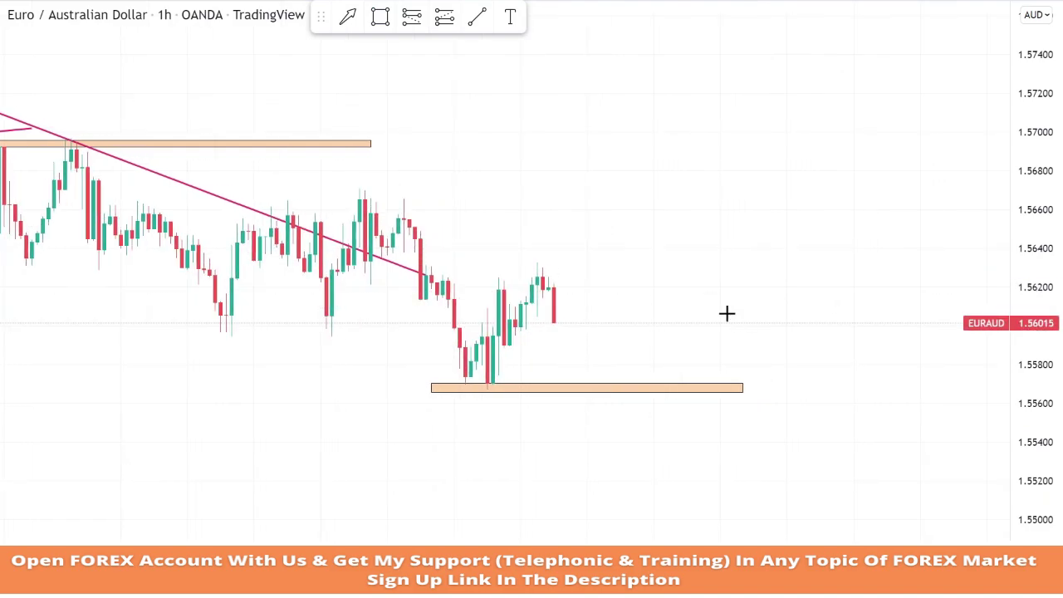
# Draw a descending trendline from an earlier swing low through the new demand zone.
pyautogui.click(476, 18)
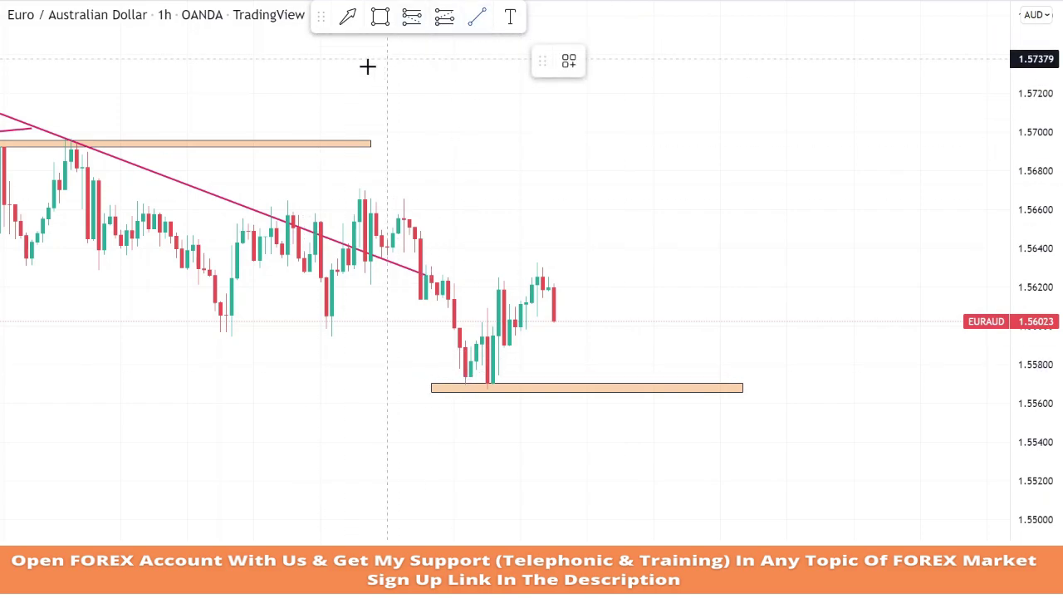
pyautogui.scroll(-4, 322, 171)
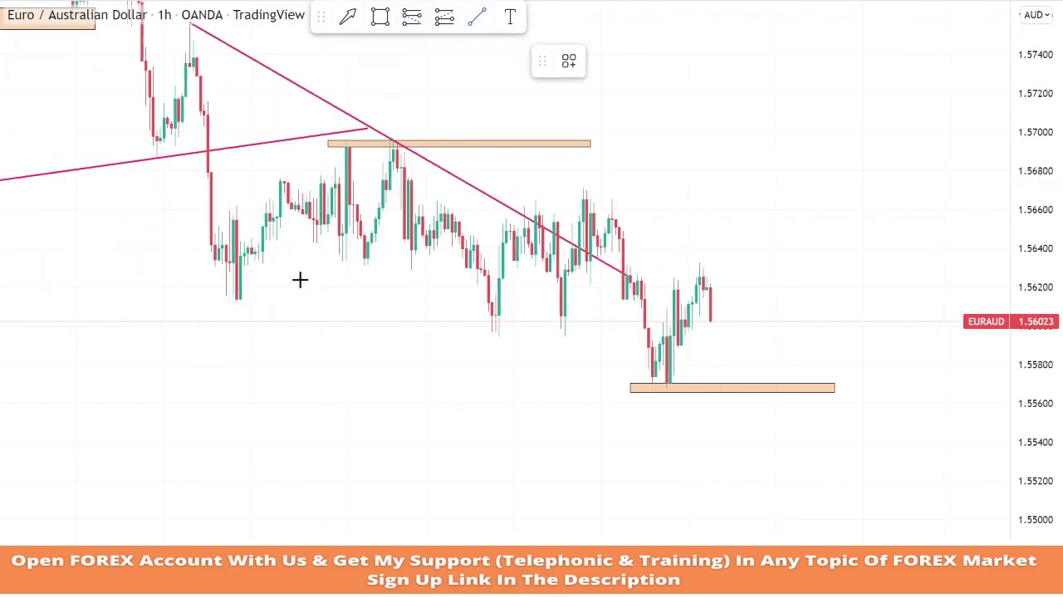
pyautogui.click(226, 297)
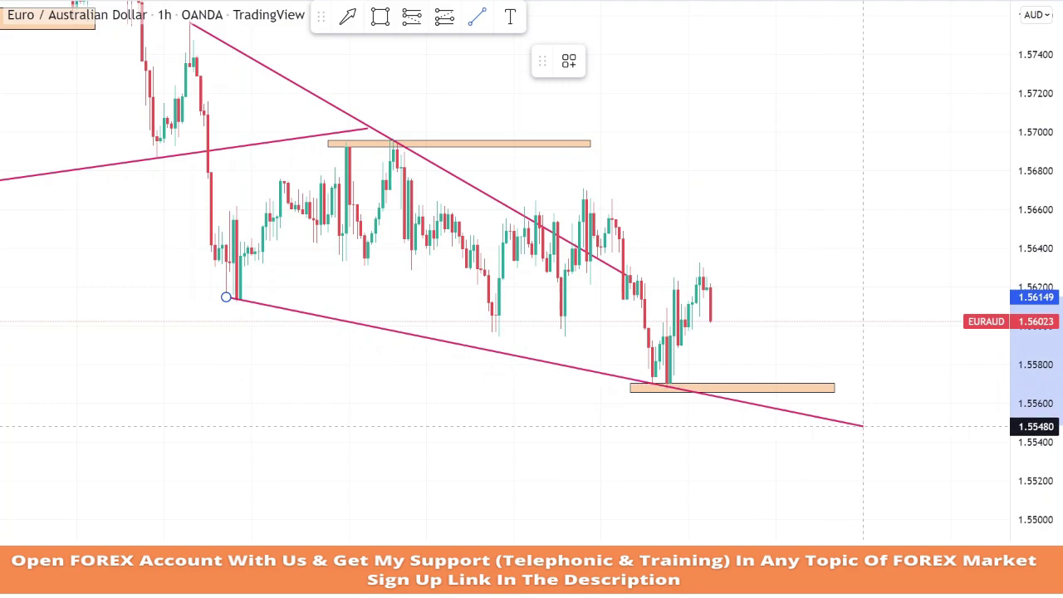
pyautogui.click(872, 427)
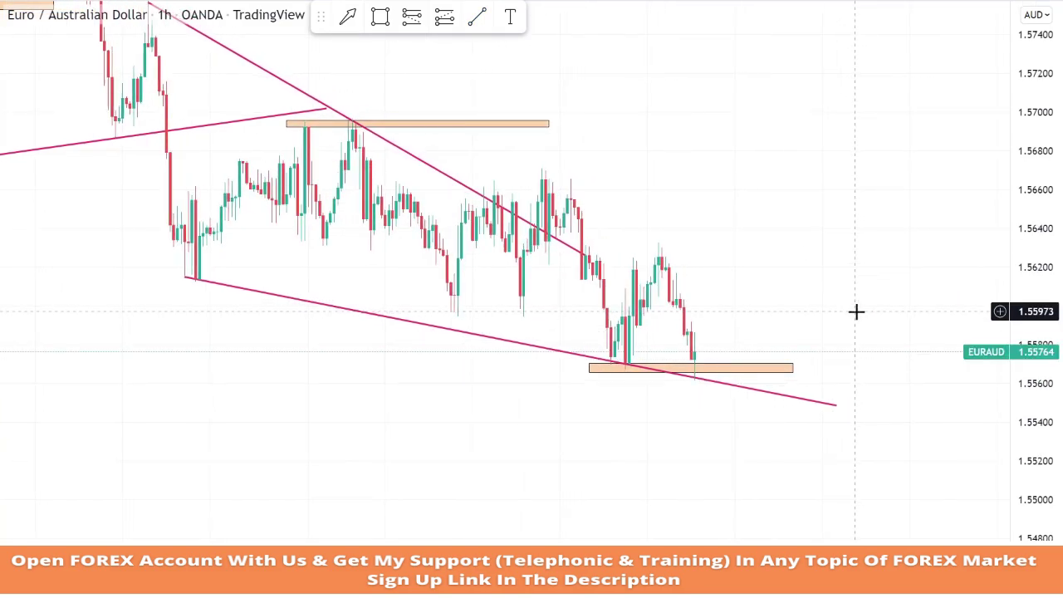
# Backtest a long at 1.55763 to its 2:1 target of 1.56063, then remove it.
pyautogui.scroll(1, 665, 344)
pyautogui.scroll(1, 657, 353)
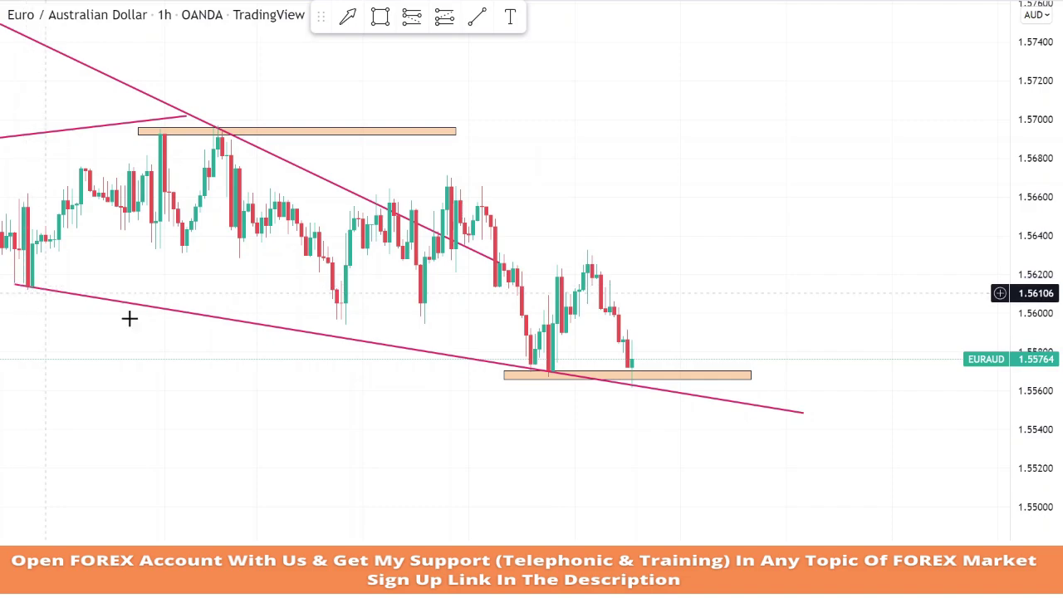
pyautogui.click(631, 359)
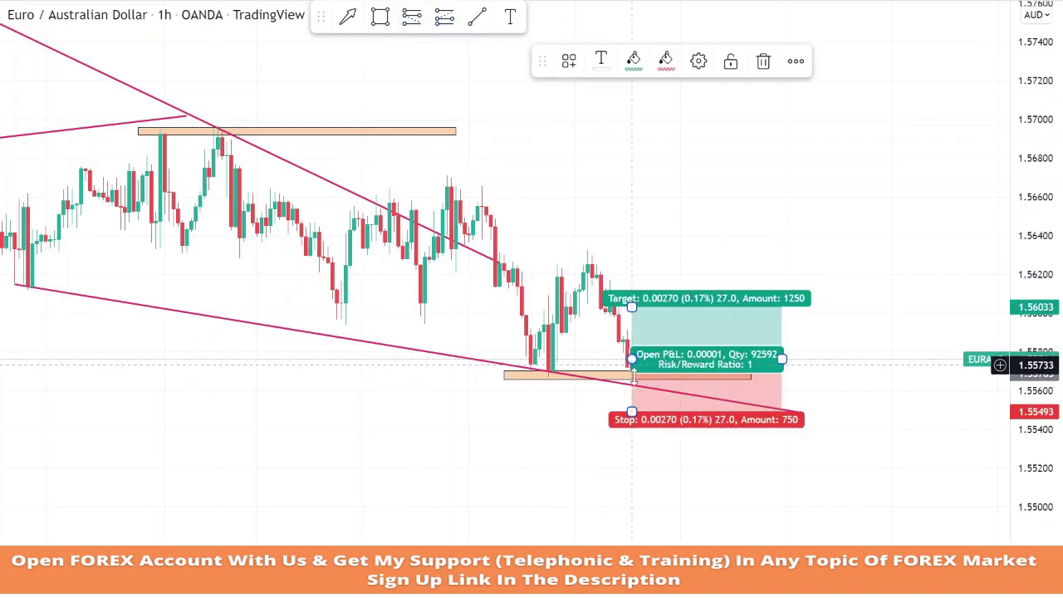
pyautogui.moveTo(633, 410); pyautogui.dragTo(642, 387)
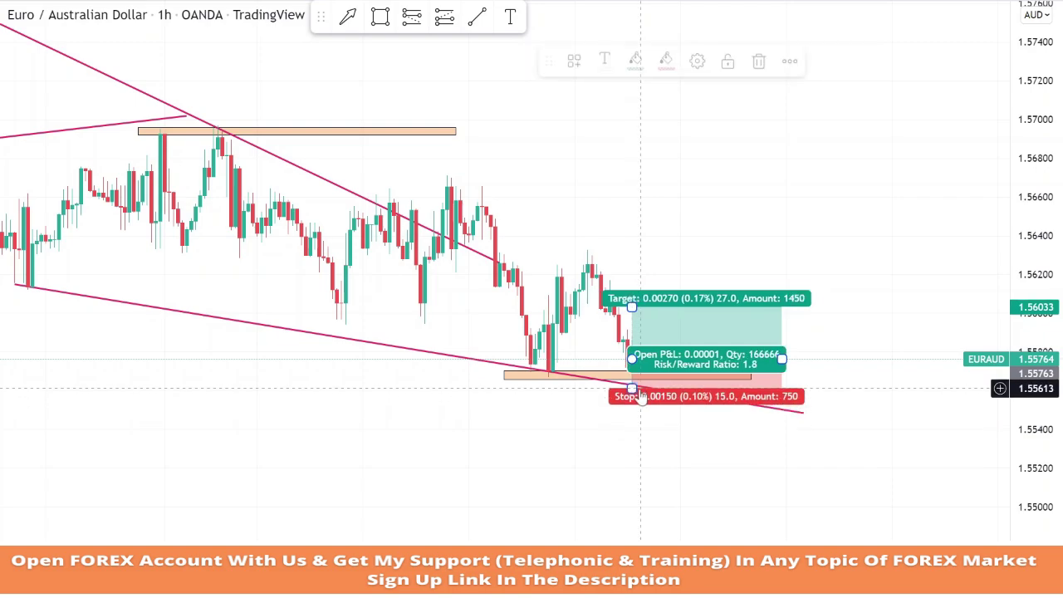
pyautogui.moveTo(632, 307)
pyautogui.mouseDown()
pyautogui.moveTo(635, 287)
pyautogui.moveTo(639, 304)
pyautogui.mouseUp()
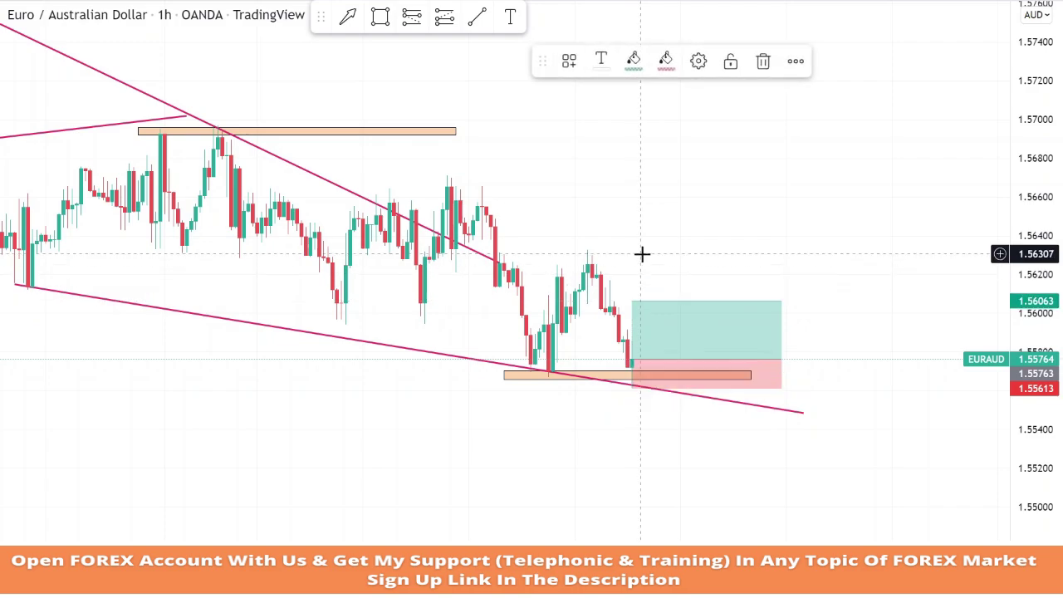
pyautogui.click(643, 252)
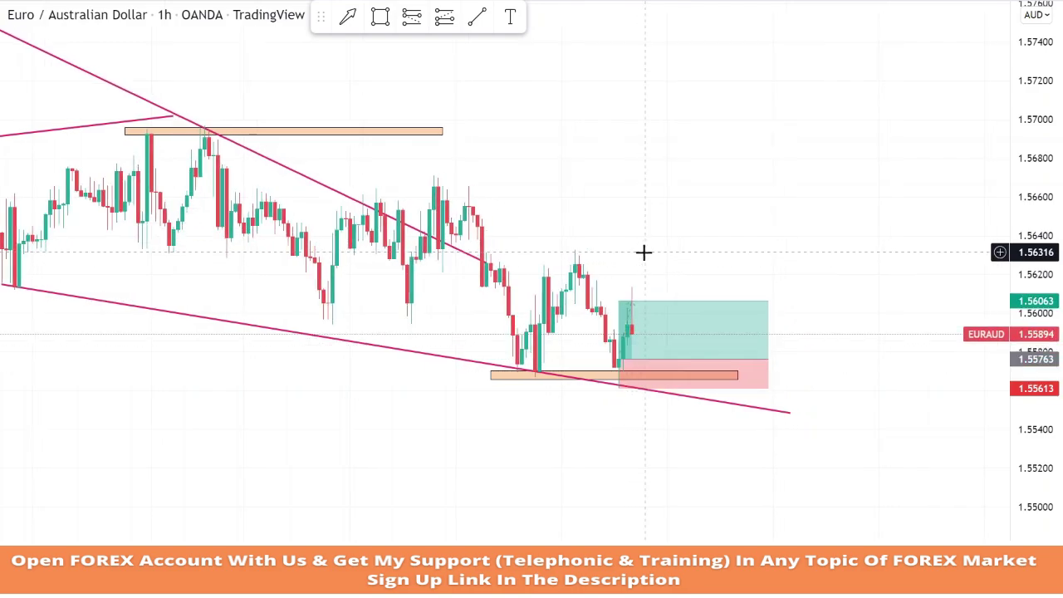
pyautogui.rightClick(652, 335)
pyautogui.click(681, 592)
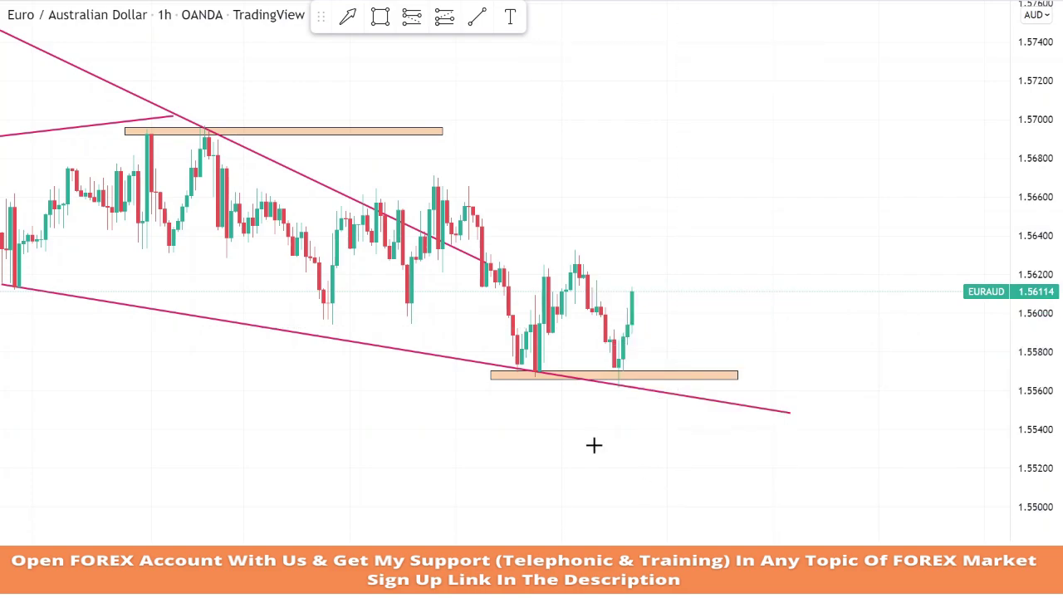
# Draw a rising trend line from an earlier high across the recent highs, raising its right end slightly.
pyautogui.moveTo(606, 462); pyautogui.dragTo(623, 470)
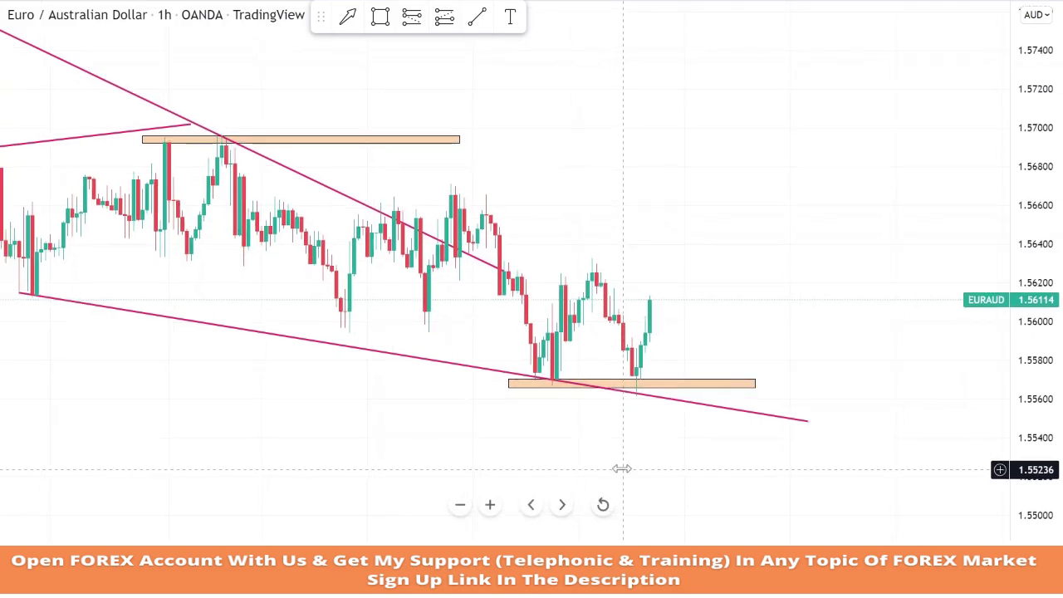
pyautogui.click(476, 17)
pyautogui.click(341, 212)
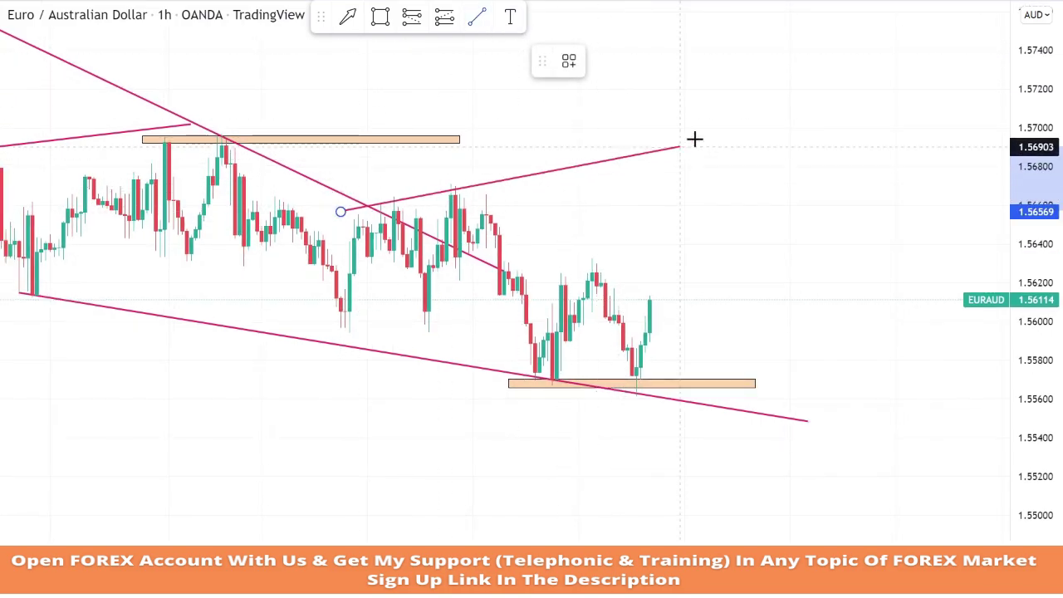
pyautogui.click(839, 94)
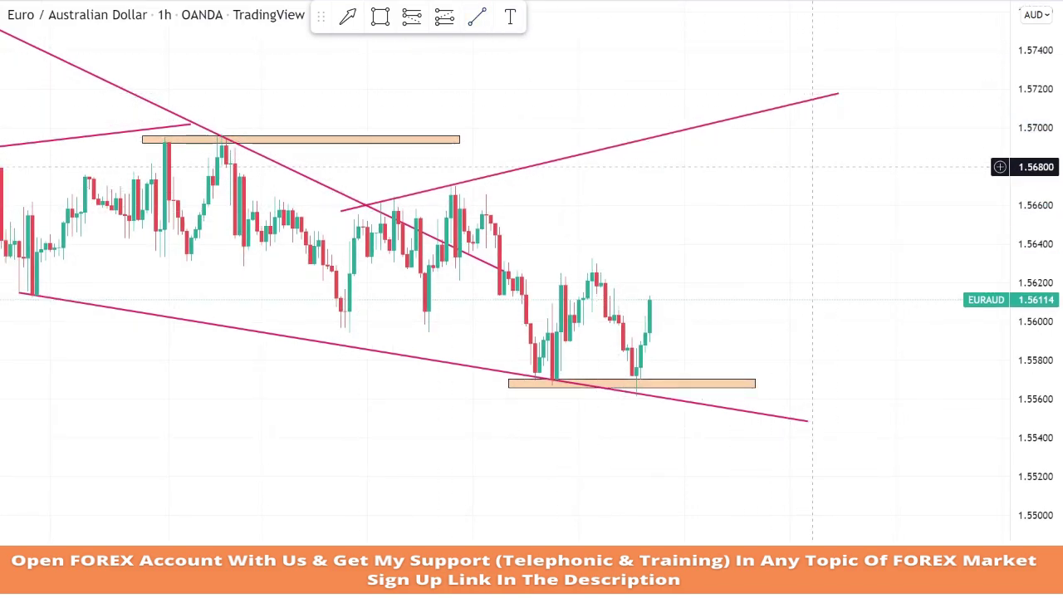
pyautogui.moveTo(838, 94); pyautogui.dragTo(856, 81)
pyautogui.click(840, 148)
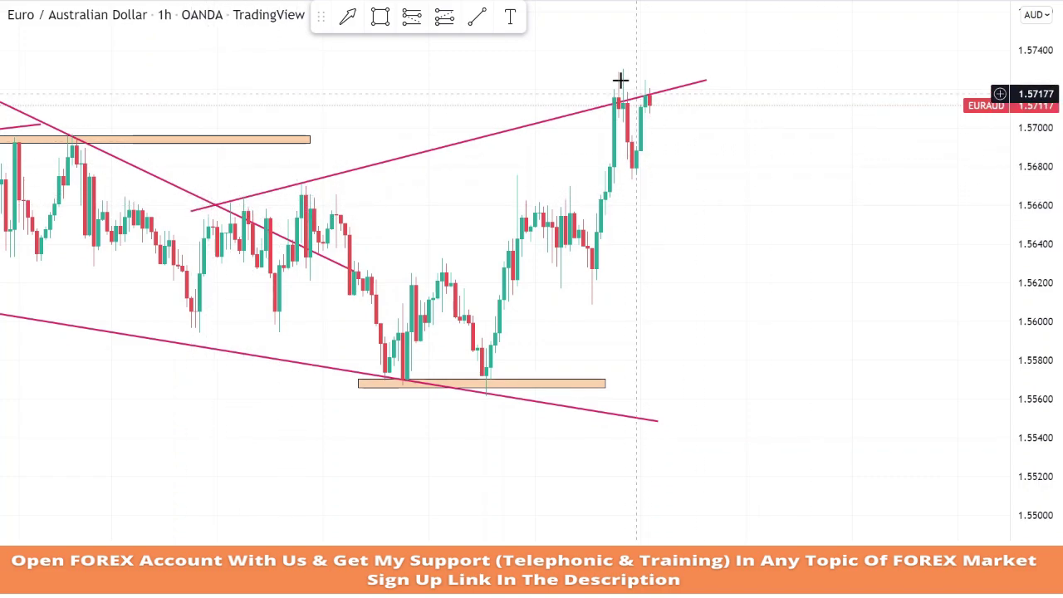
# Place a short at 1.57117 on the upper trendline, stop above the recent high, target 1.56633 (about 2:1).
pyautogui.click(412, 17)
pyautogui.click(650, 106)
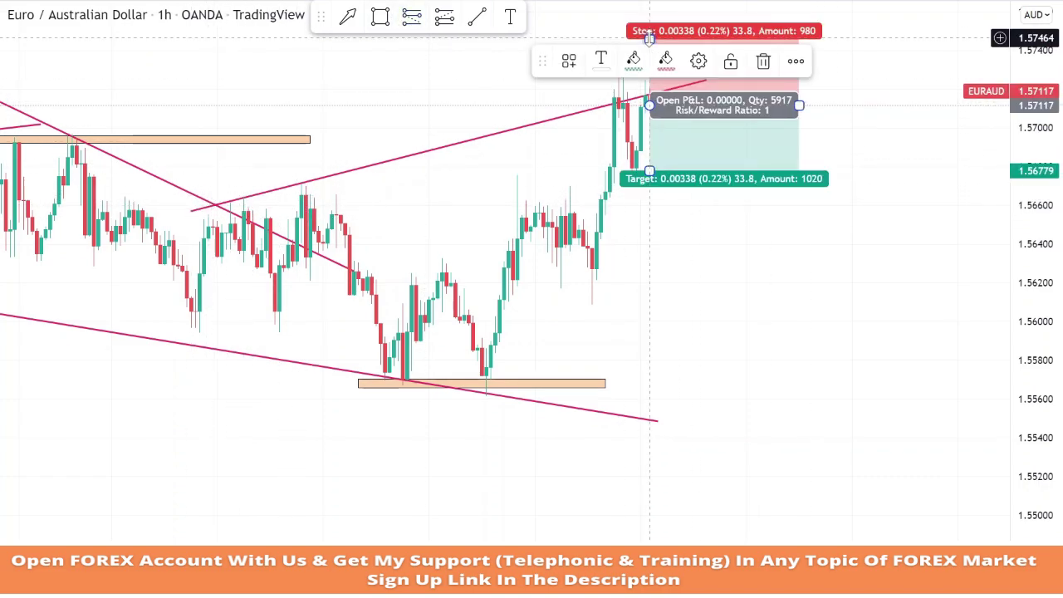
pyautogui.moveTo(839, 341); pyautogui.dragTo(803, 323)
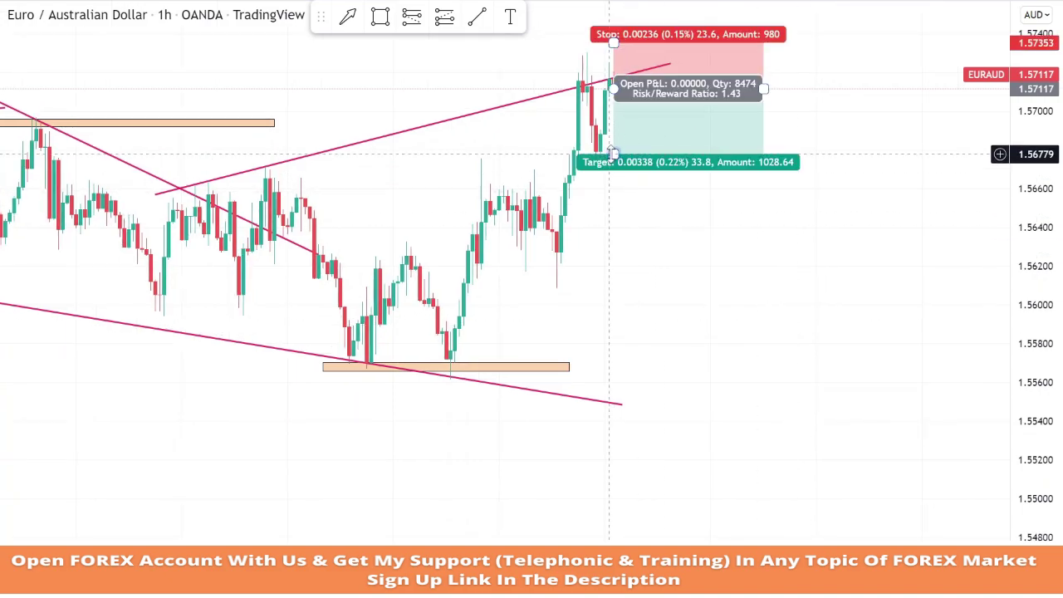
pyautogui.moveTo(623, 153); pyautogui.dragTo(622, 180)
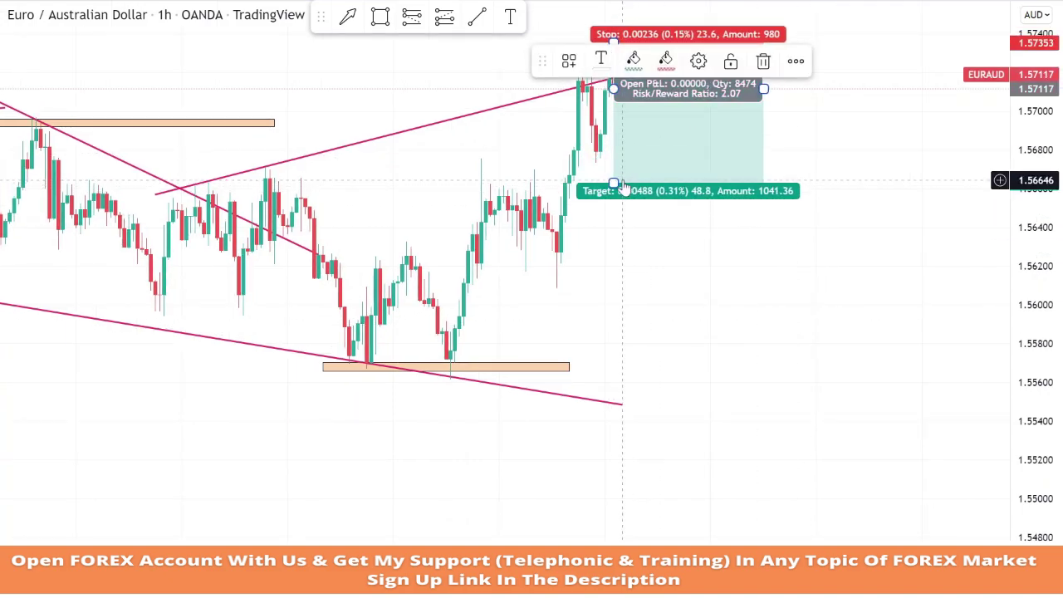
pyautogui.click(677, 334)
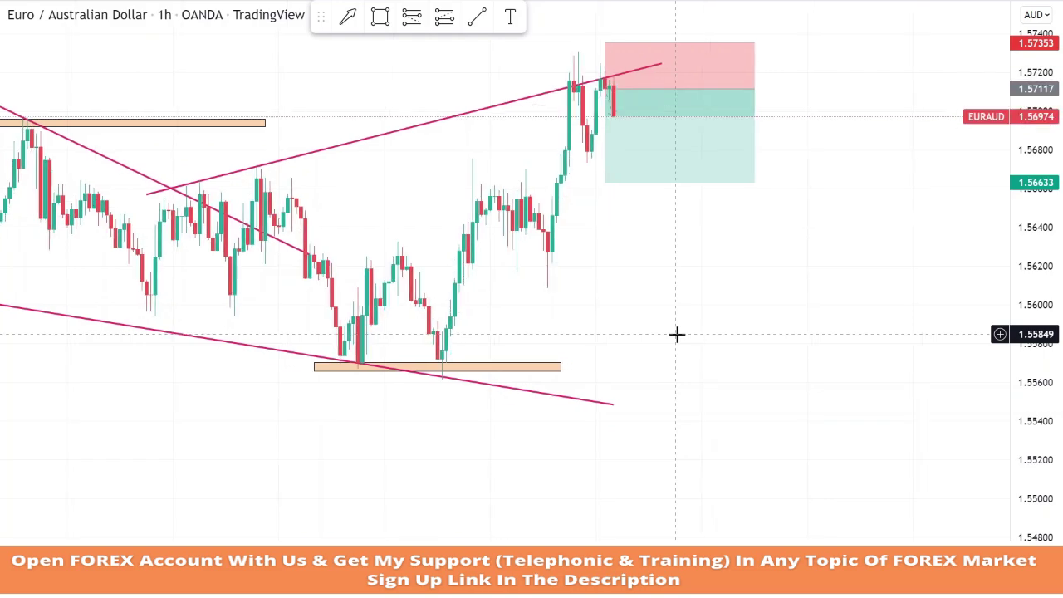
# Remove the closed short position from the chart.
pyautogui.click(639, 166)
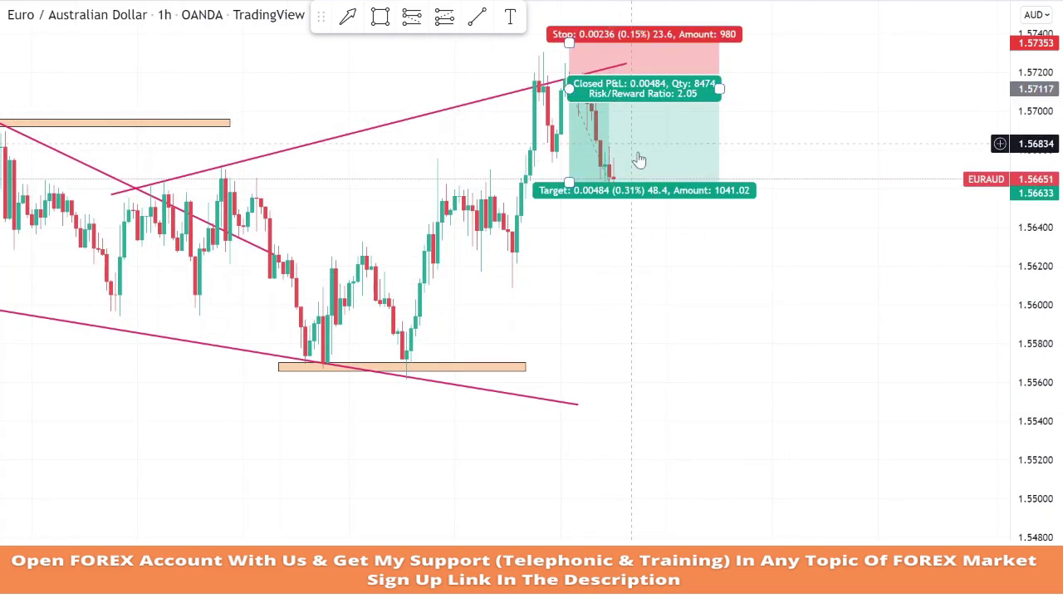
pyautogui.rightClick(615, 132)
pyautogui.click(697, 347)
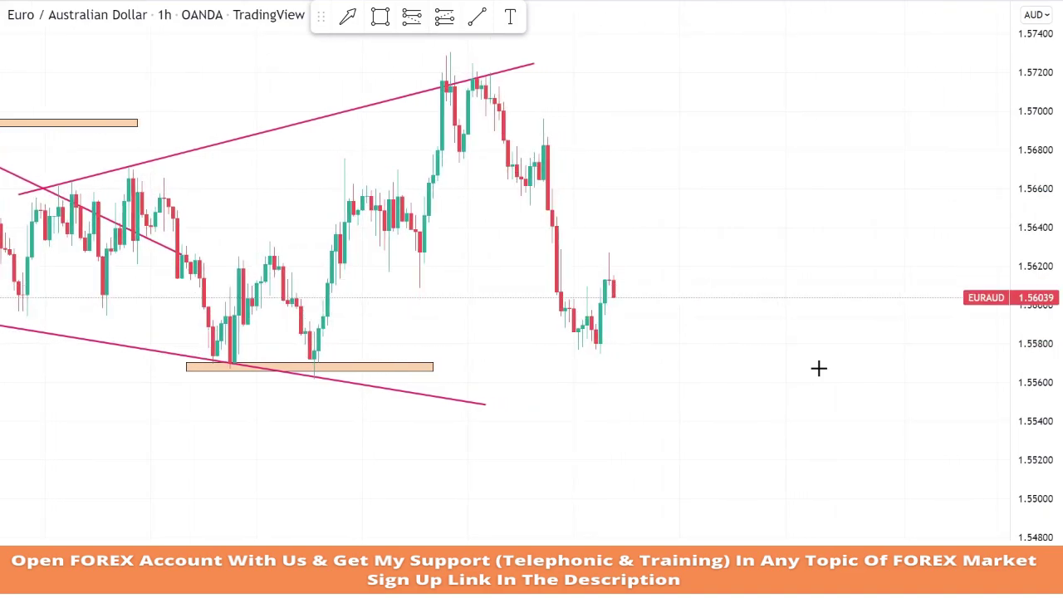
# Draw a demand zone rectangle at the latest lows near 1.5578.
pyautogui.click(380, 17)
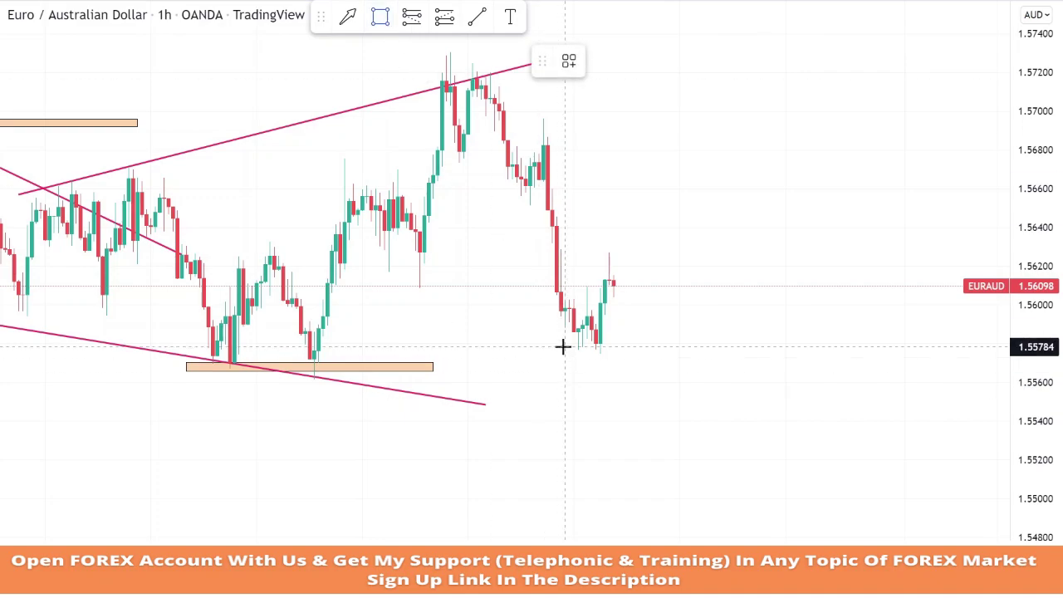
pyautogui.moveTo(561, 344); pyautogui.dragTo(777, 350)
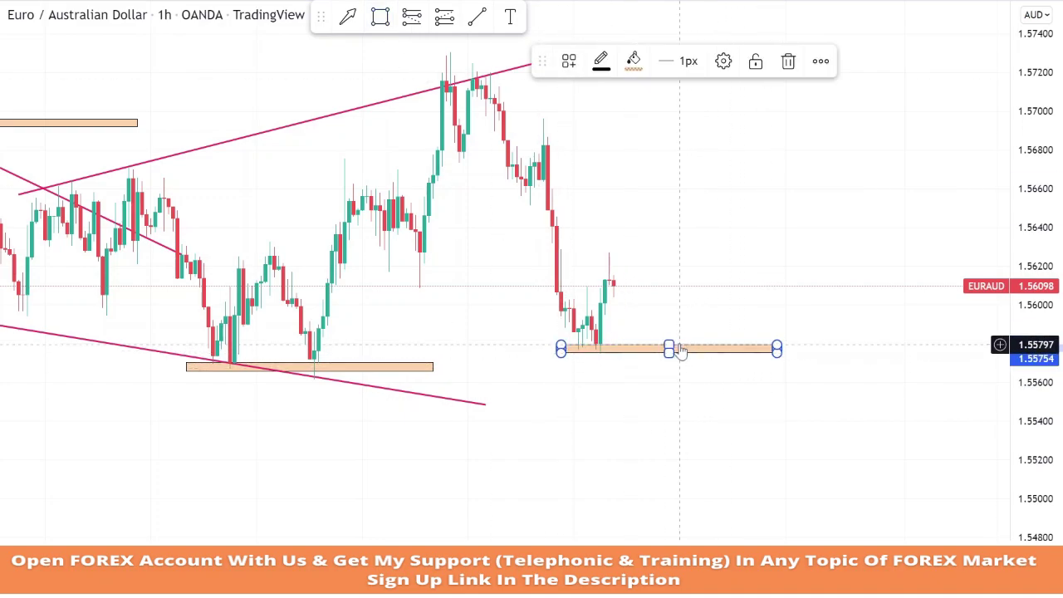
pyautogui.click(695, 316)
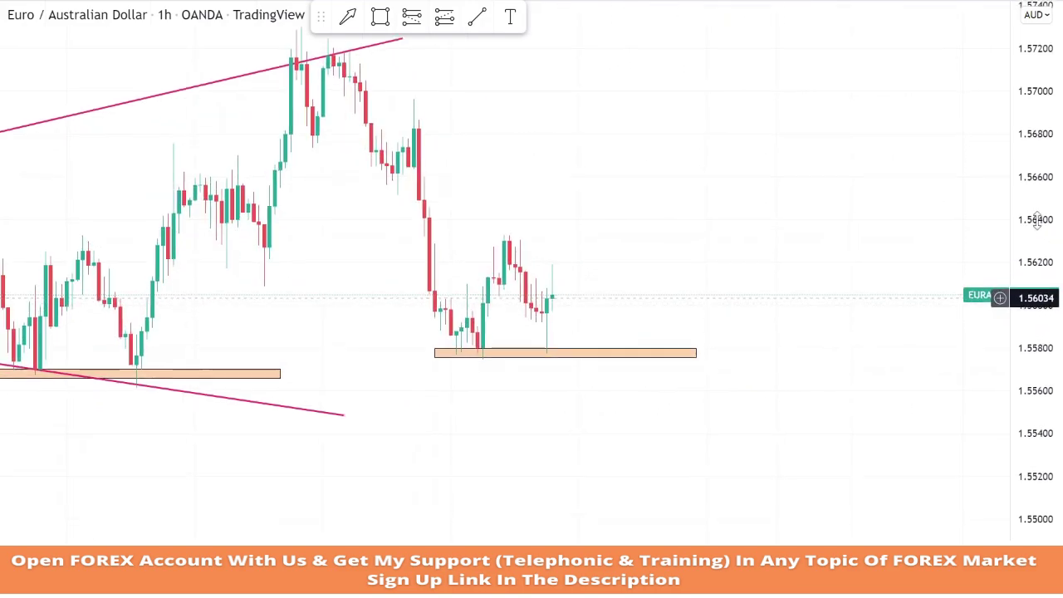
# Open a long at 1.56050 above the zone, stop below it, target about 1.5667.
pyautogui.click(445, 17)
pyautogui.click(551, 290)
pyautogui.moveTo(553, 366); pyautogui.dragTo(552, 362)
pyautogui.moveTo(552, 220); pyautogui.dragTo(553, 162)
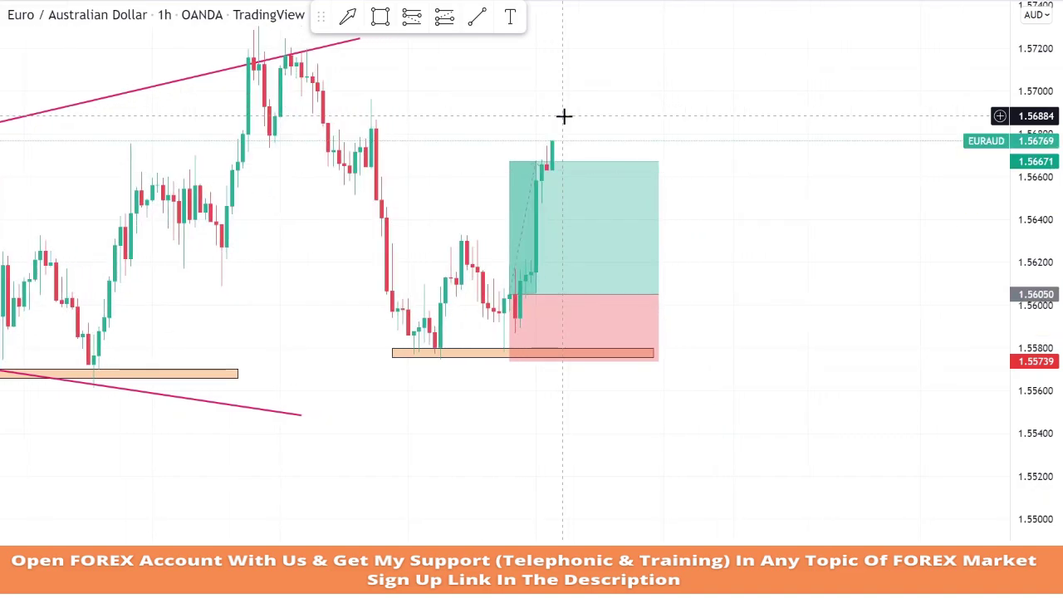